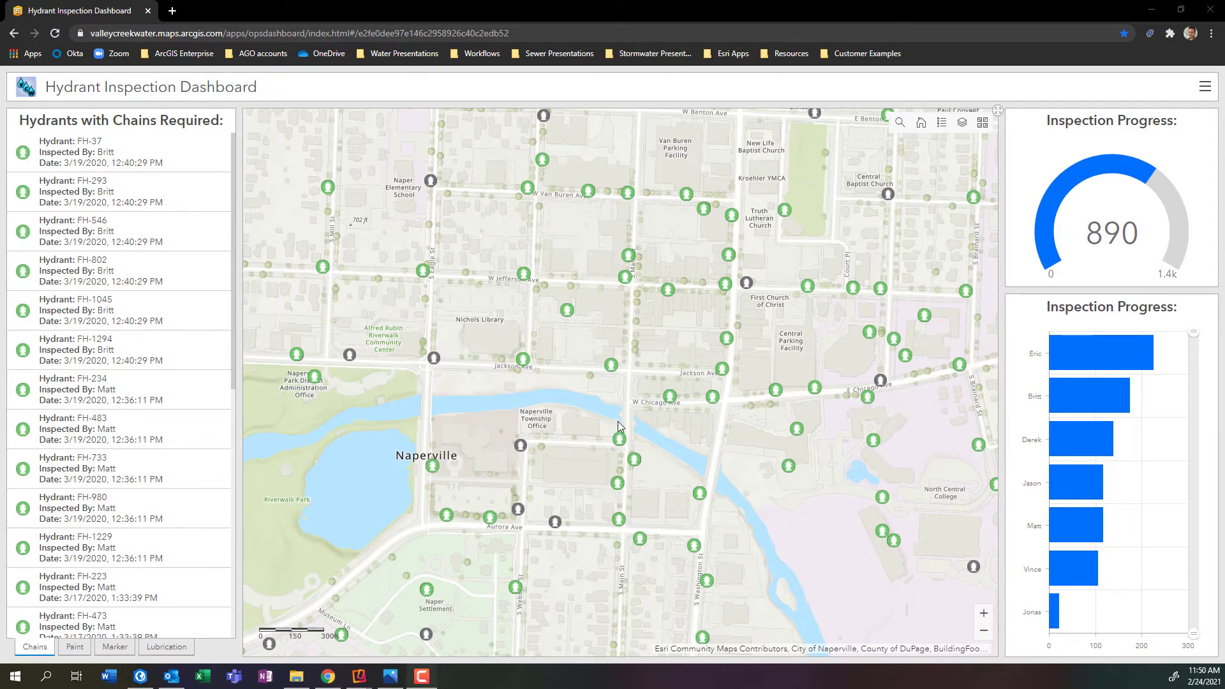
- Review hydrant FH-743's related inspections in Field Maps, then return to the Hydrant Map in ArcGIS Pro
mouse_move(359, 676)
click(437, 606)
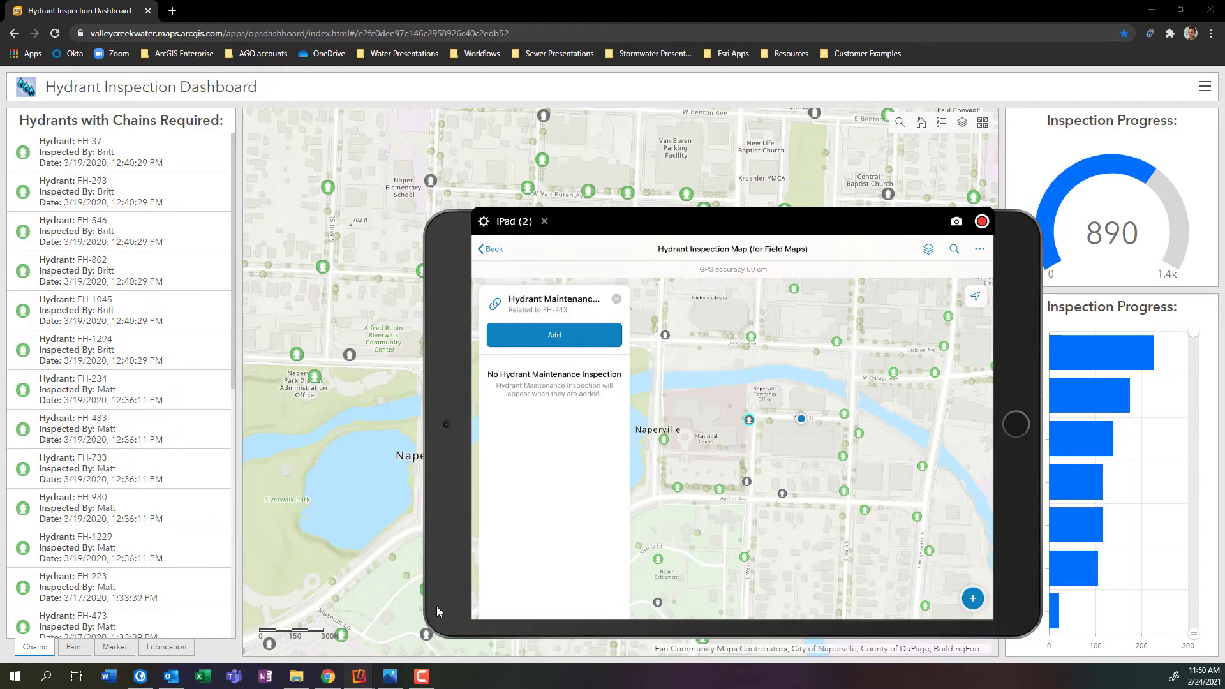
click(146, 677)
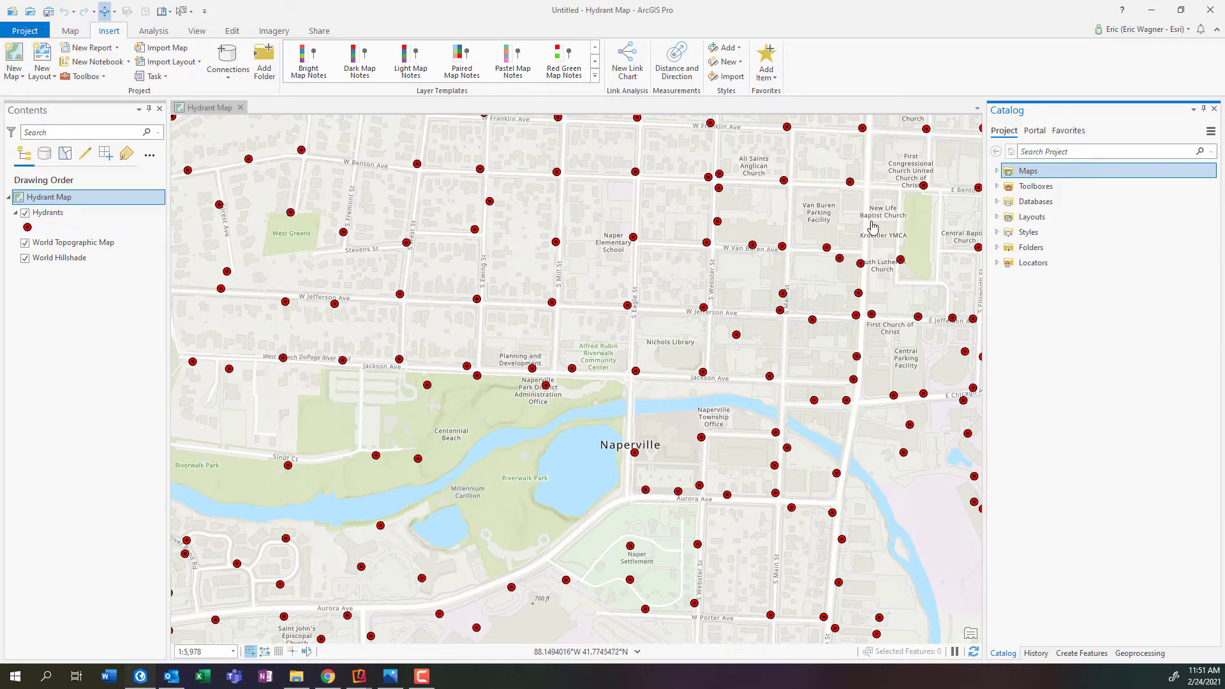
- Expand Databases and Default.gdb in Catalog to show the Hydrants feature class
click(997, 202)
click(1008, 217)
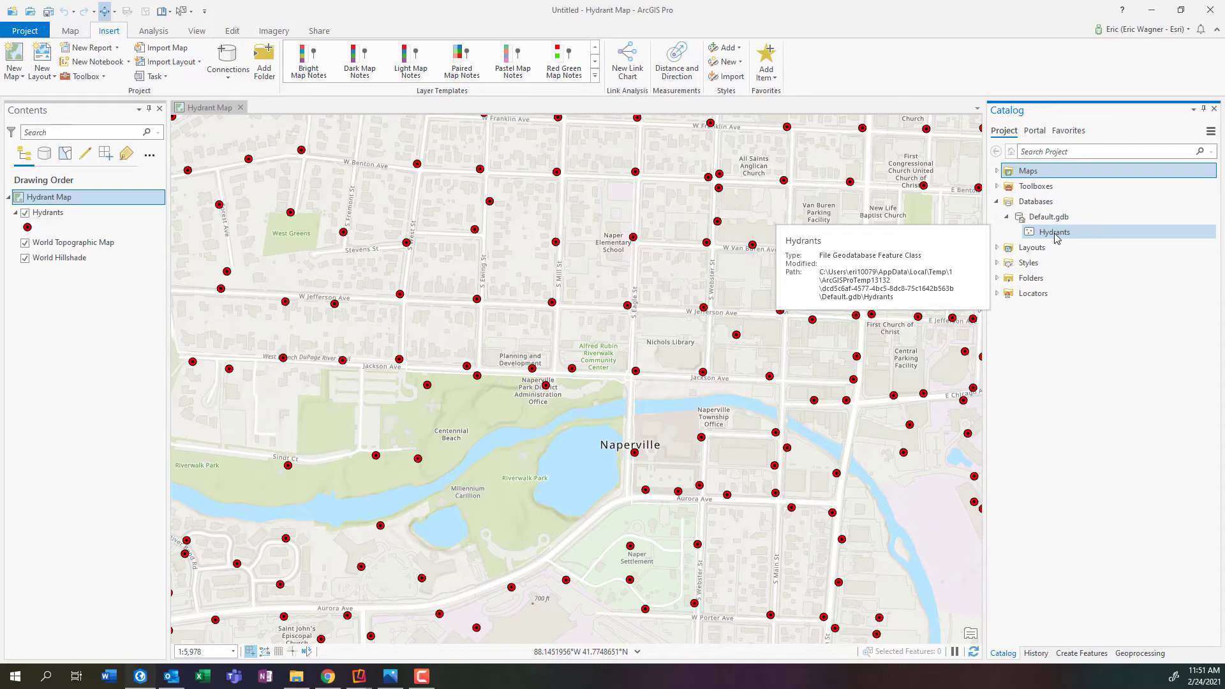
right_click(52, 213)
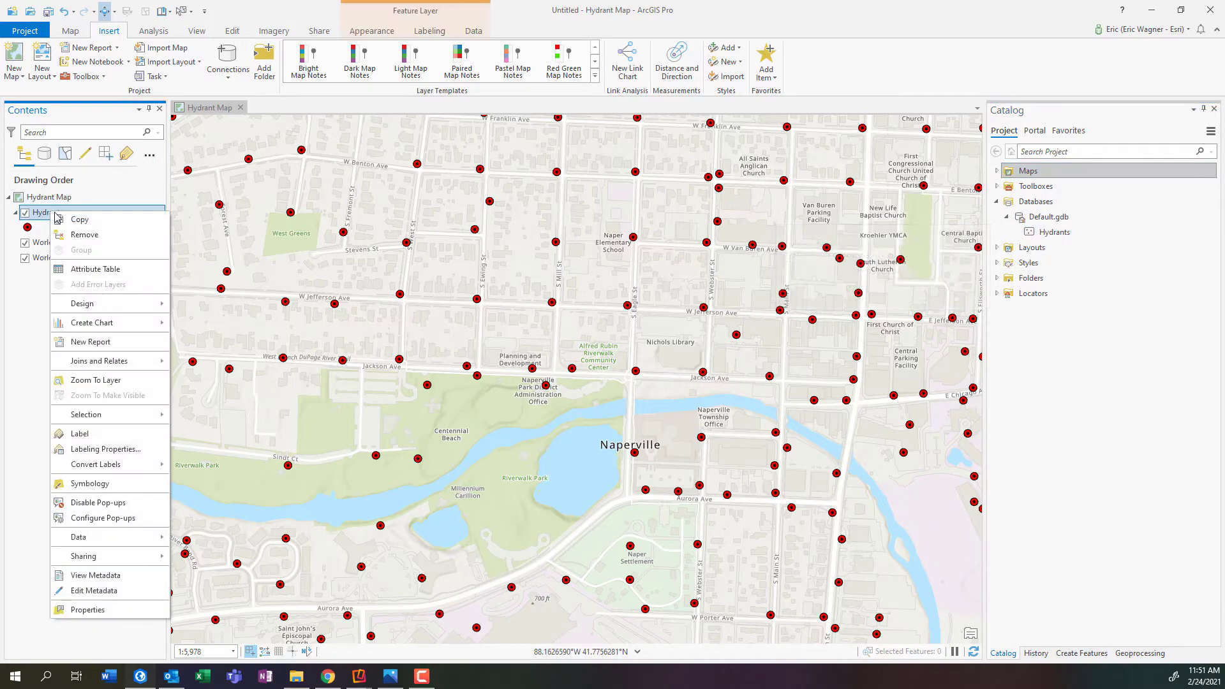
mouse_move(106, 304)
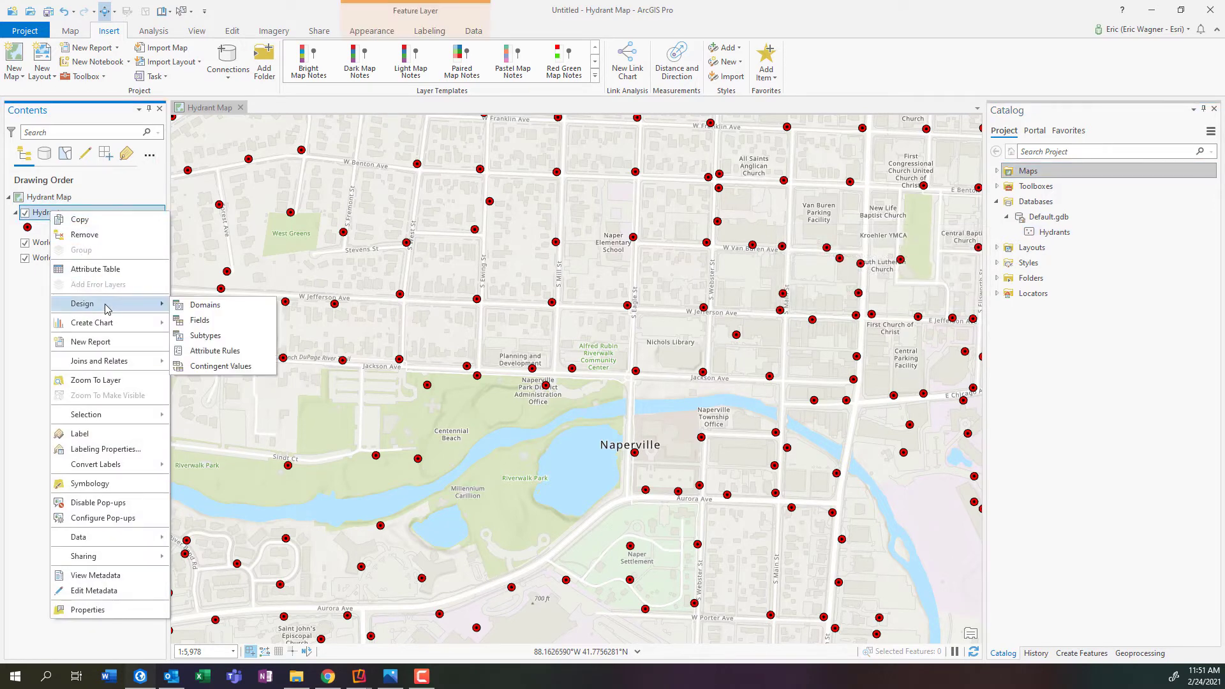
click(203, 319)
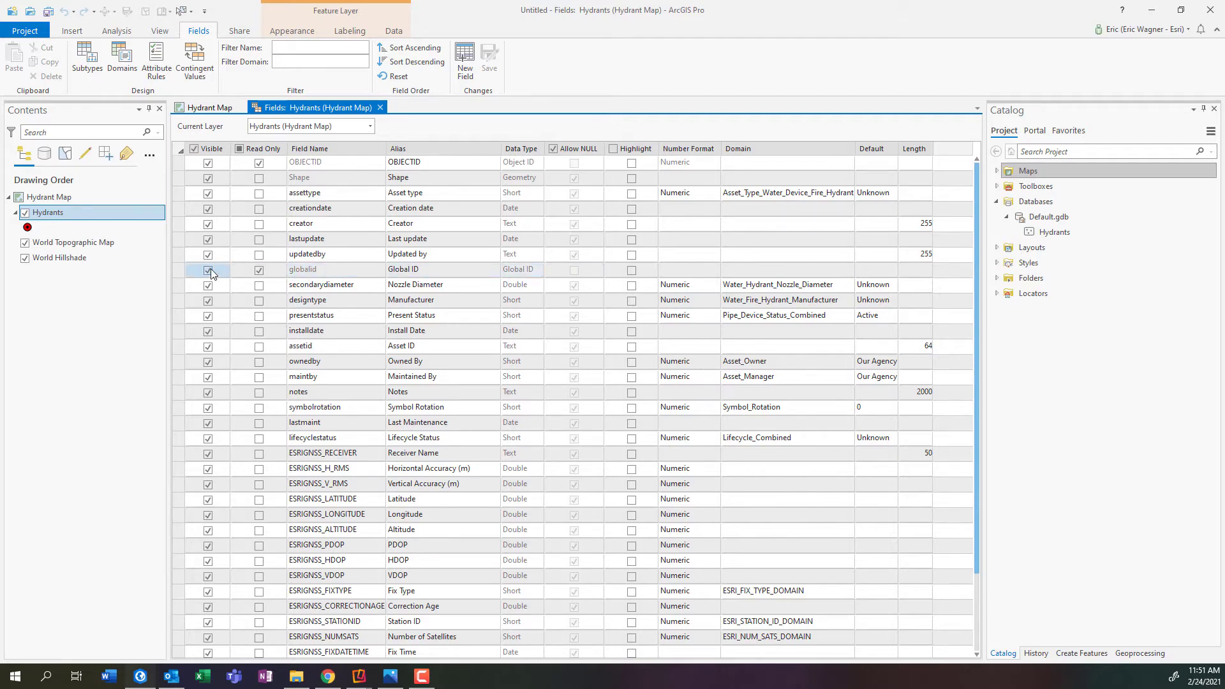
click(379, 107)
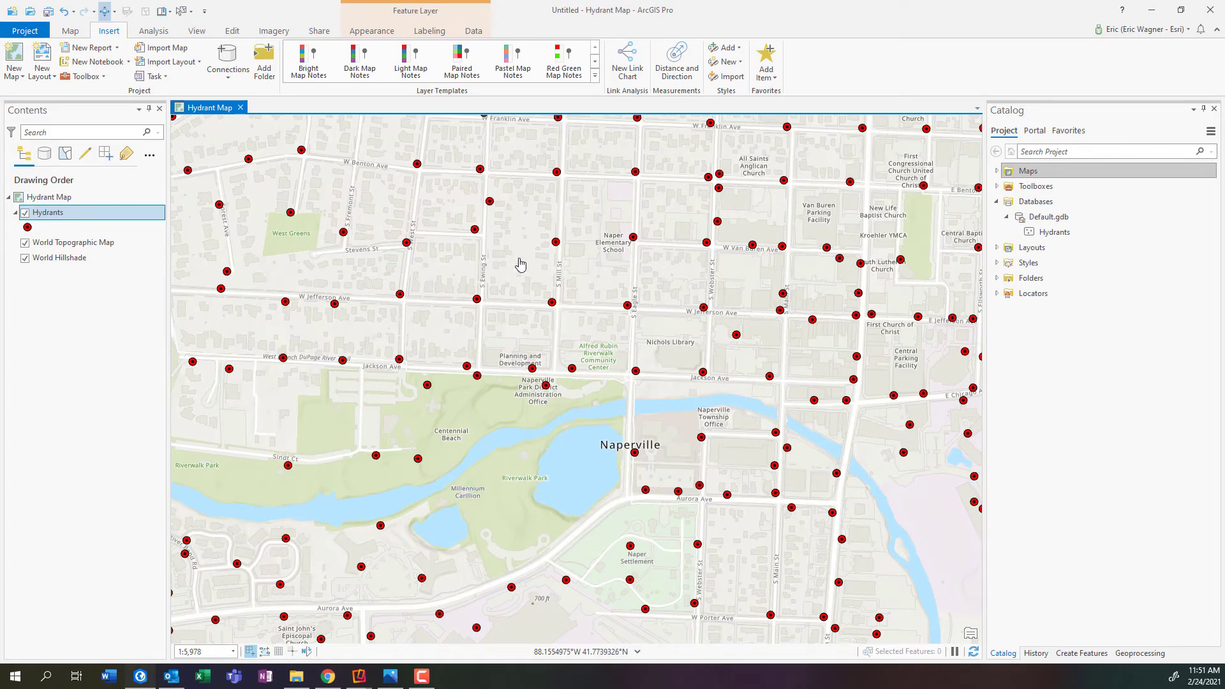
right_click(1058, 235)
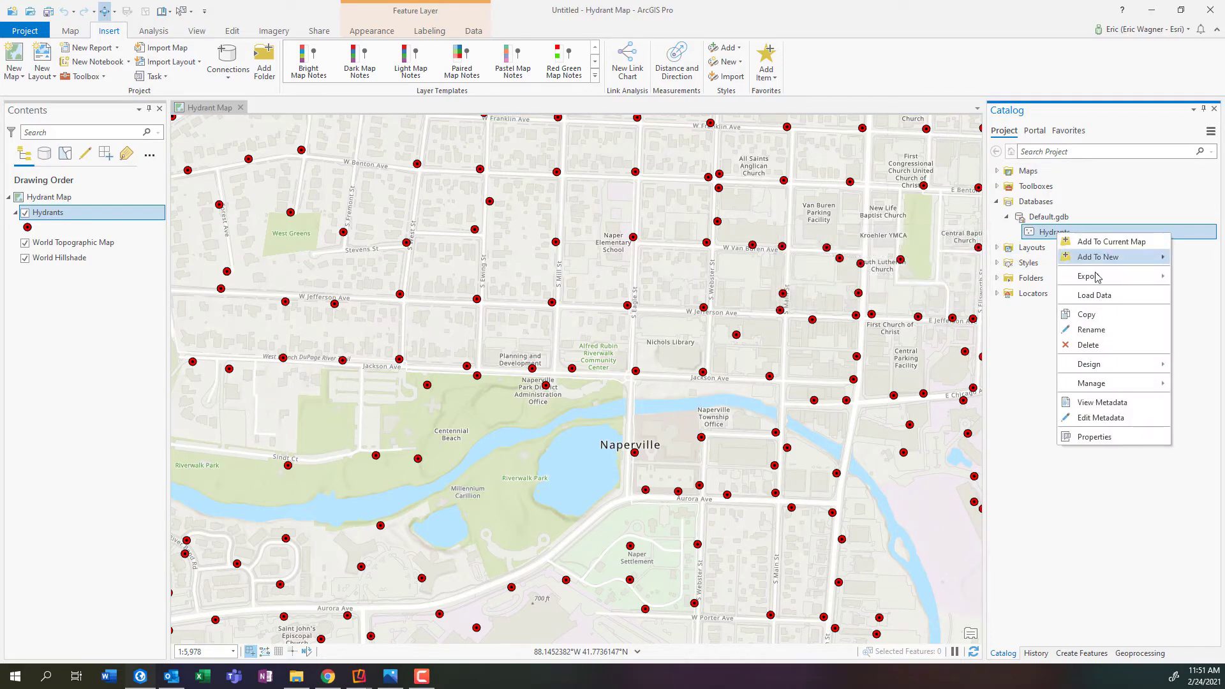
mouse_move(1111, 391)
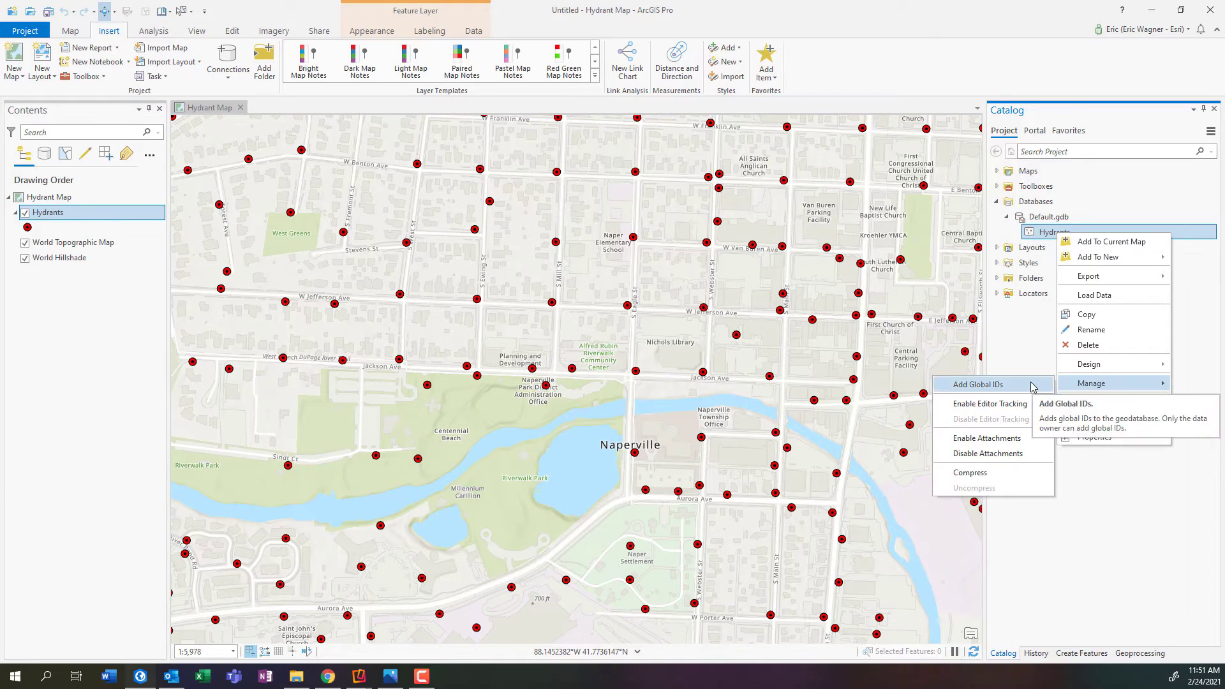
click(1035, 345)
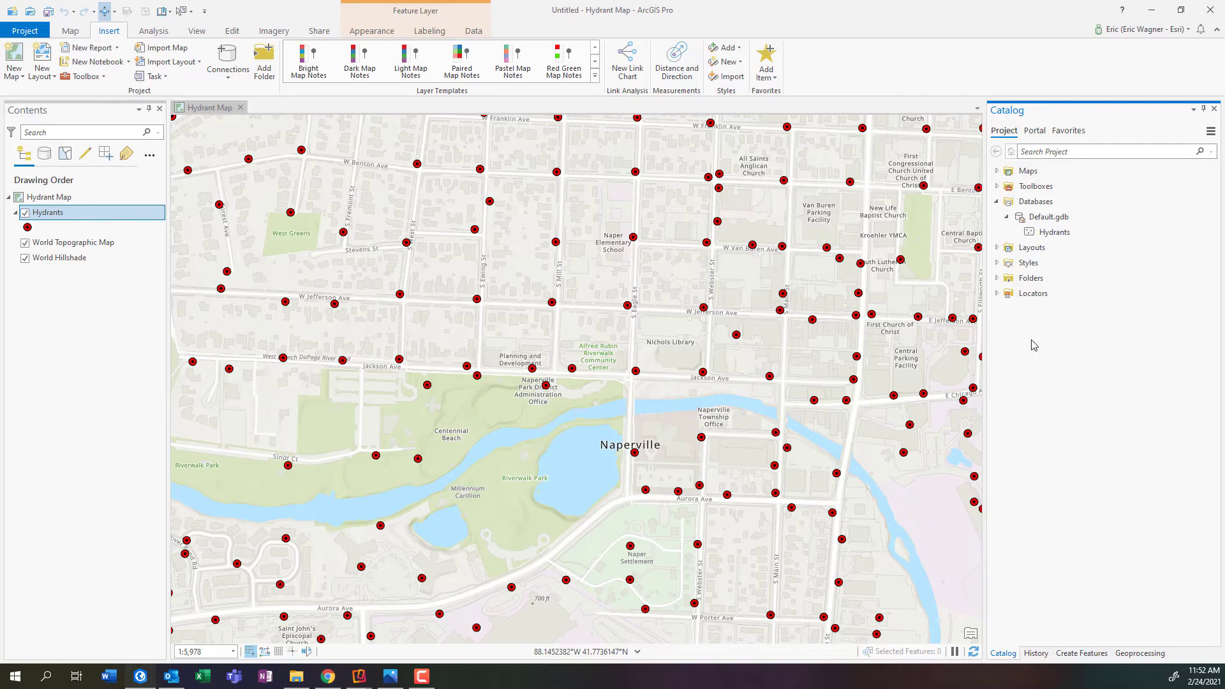
mouse_move(1057, 222)
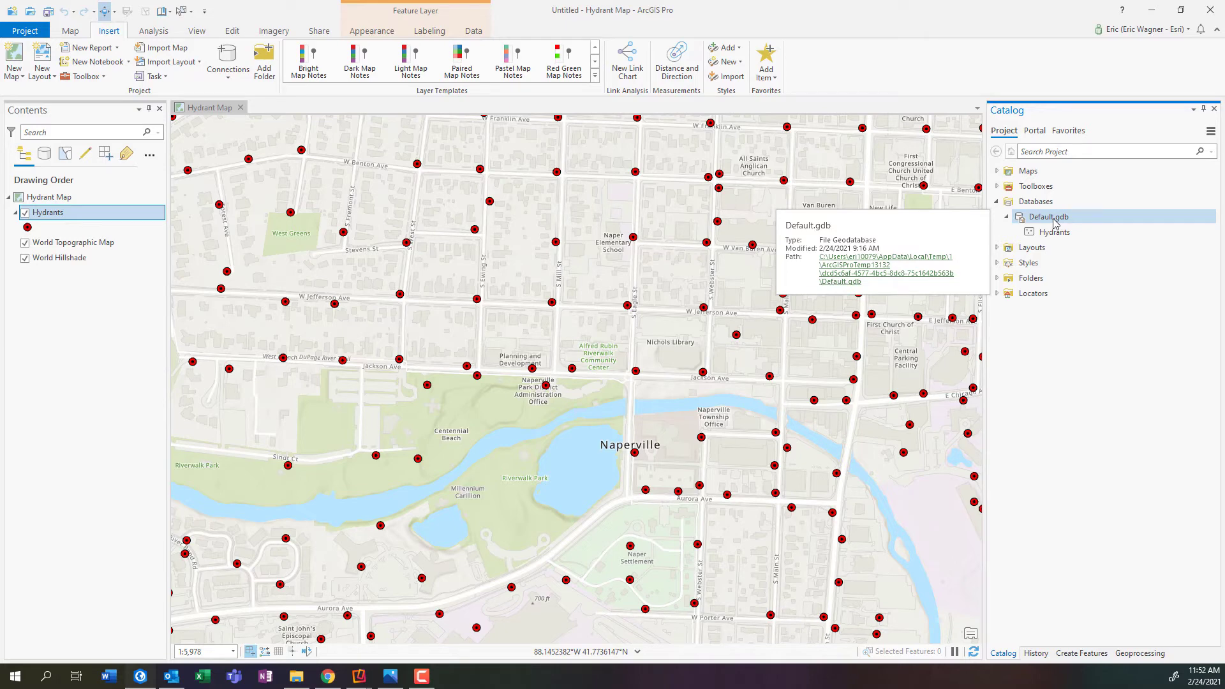
- Start a new table in Default.gdb named HydrantInspections and advance to the Fields page
click(1054, 223)
right_click(1052, 222)
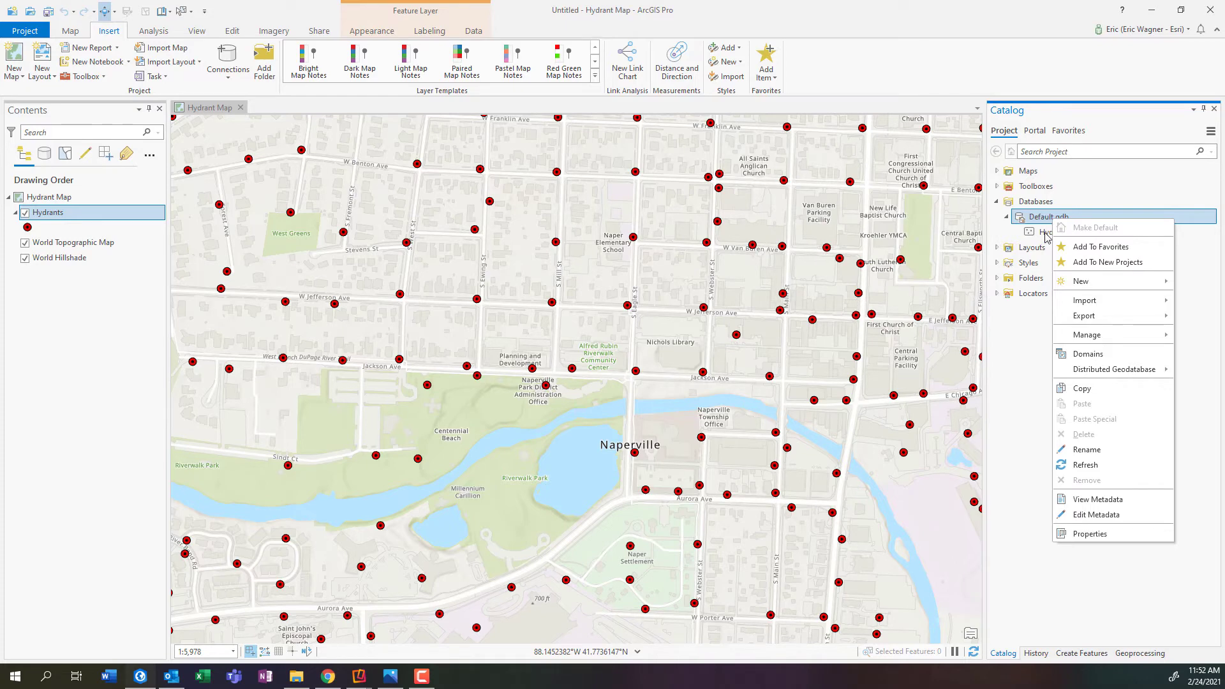
click(1047, 233)
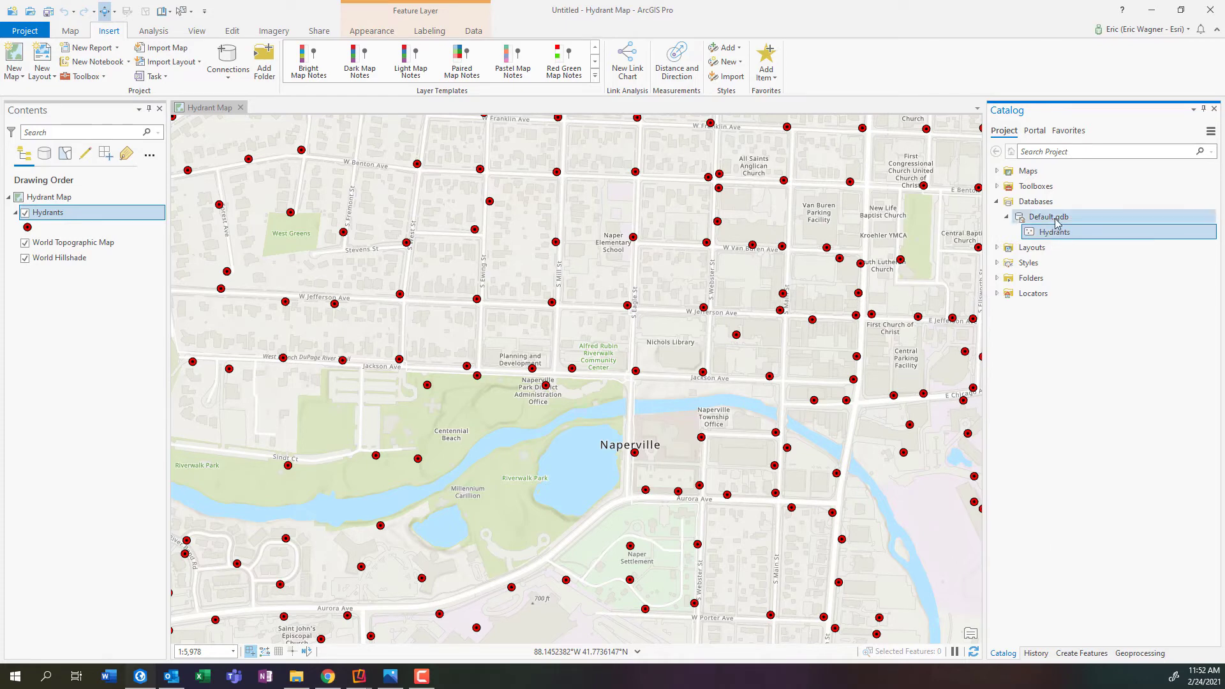
right_click(1053, 218)
mouse_move(1107, 286)
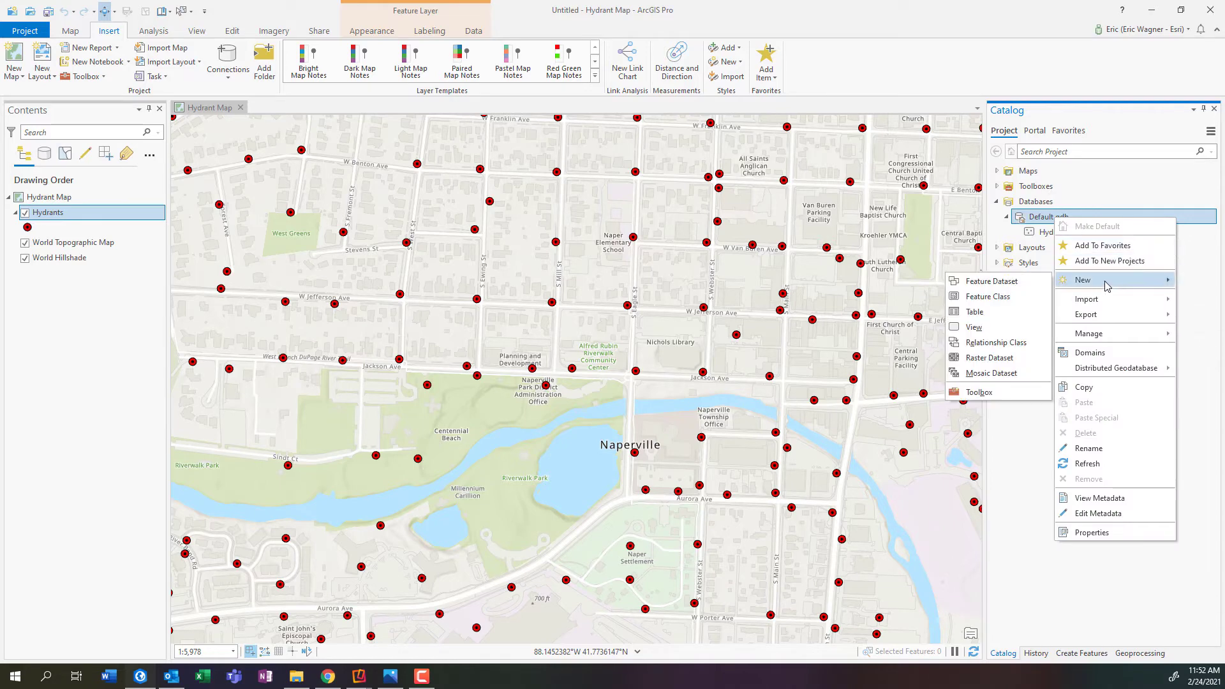
click(976, 312)
click(951, 162)
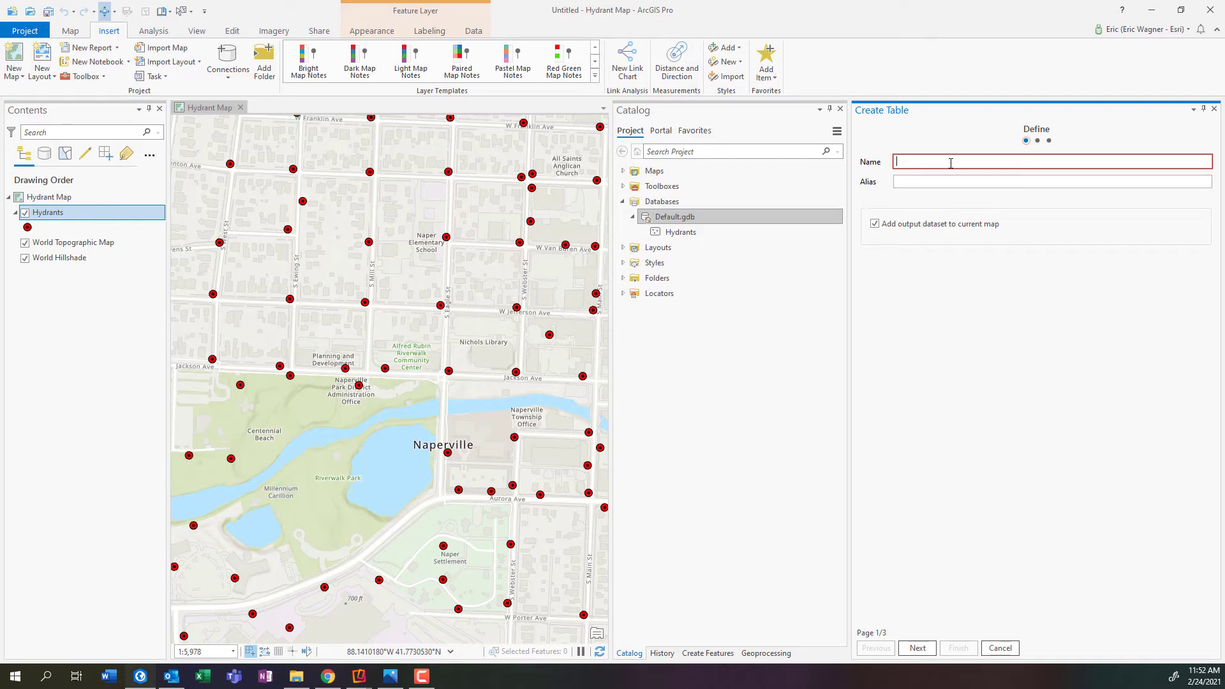
text(Hydrant)
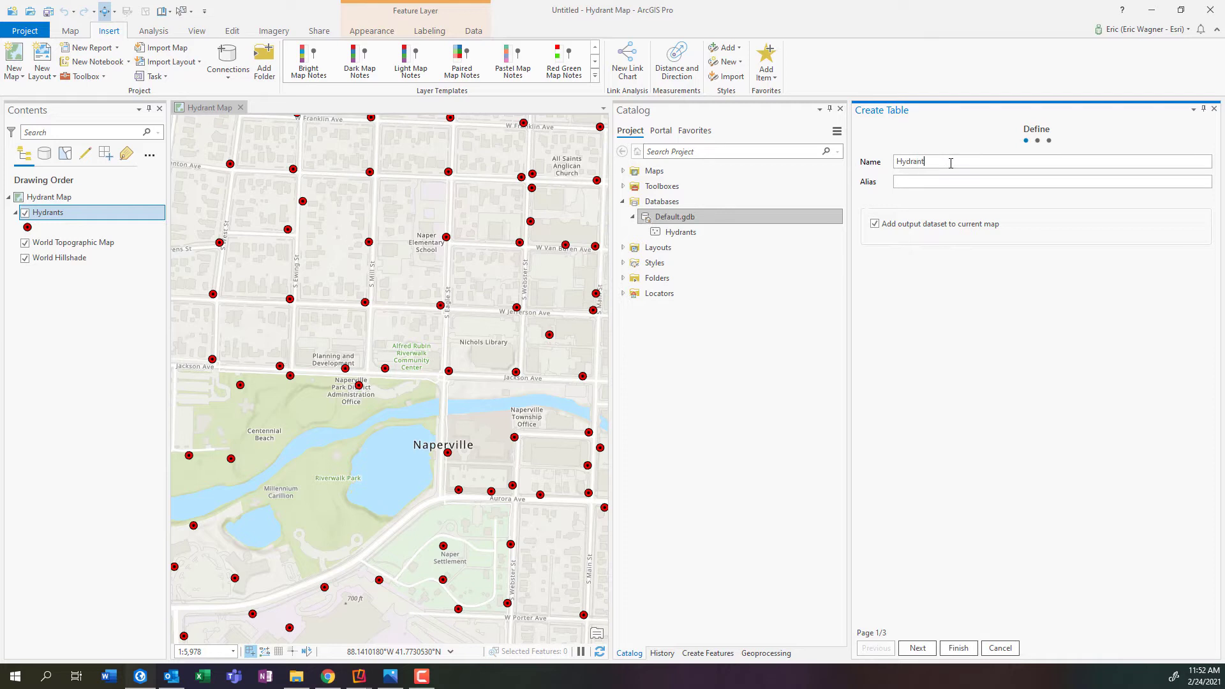
text(Inspections)
click(917, 648)
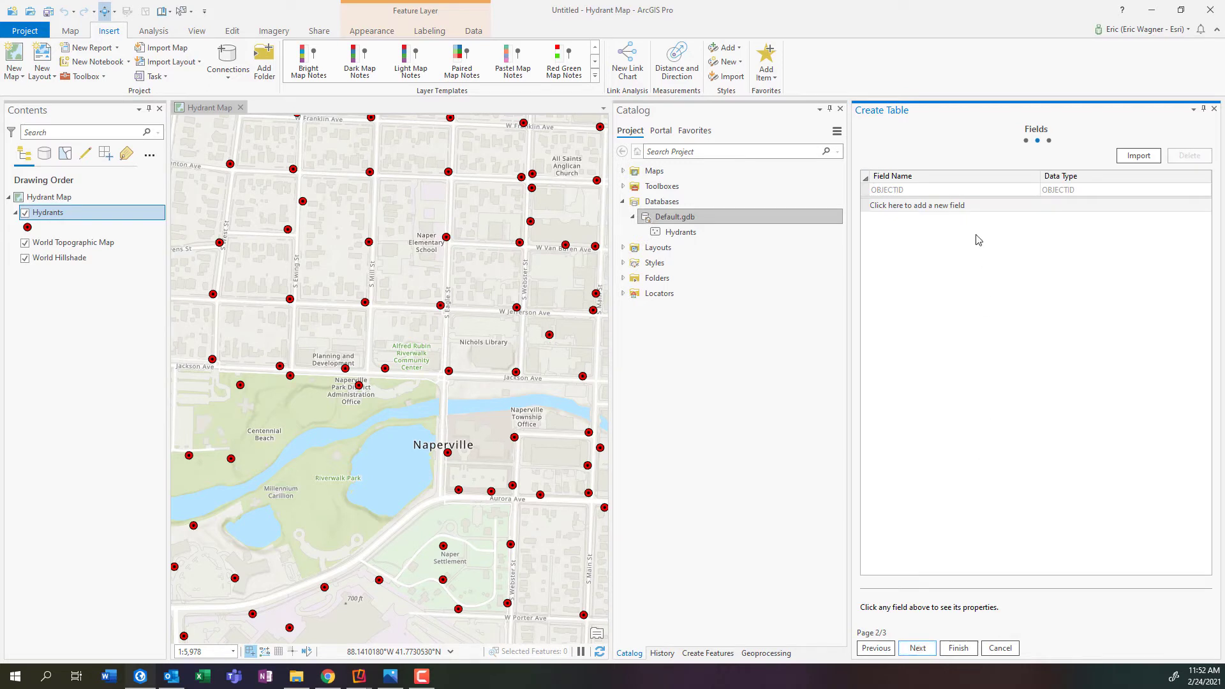
- Add an InspectionDate field of type Date and an Inspector field
click(929, 211)
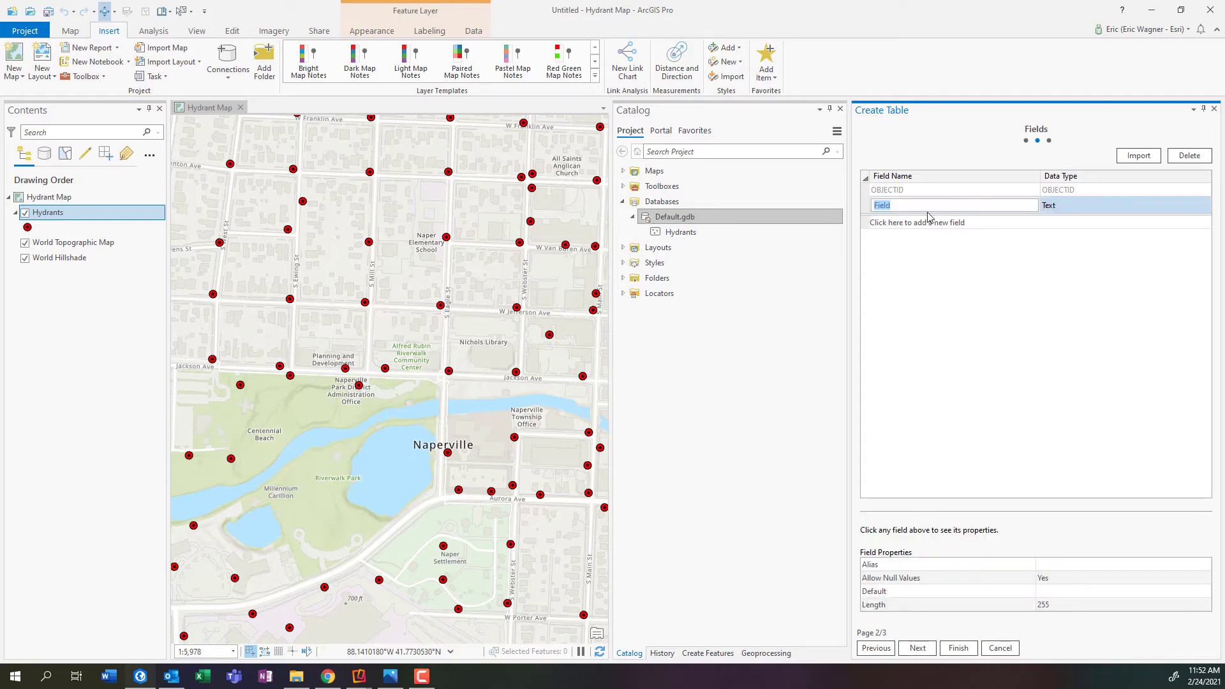
text(InspectionDate)
click(1078, 207)
click(1080, 274)
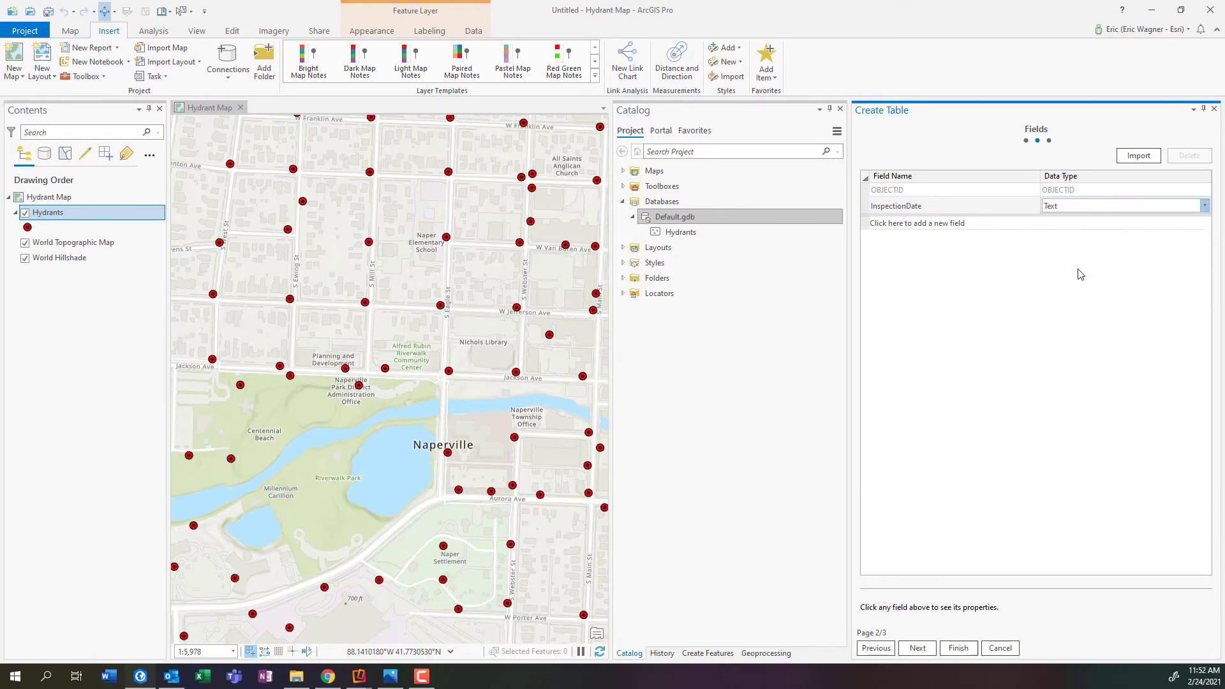
click(960, 222)
text(Inspector)
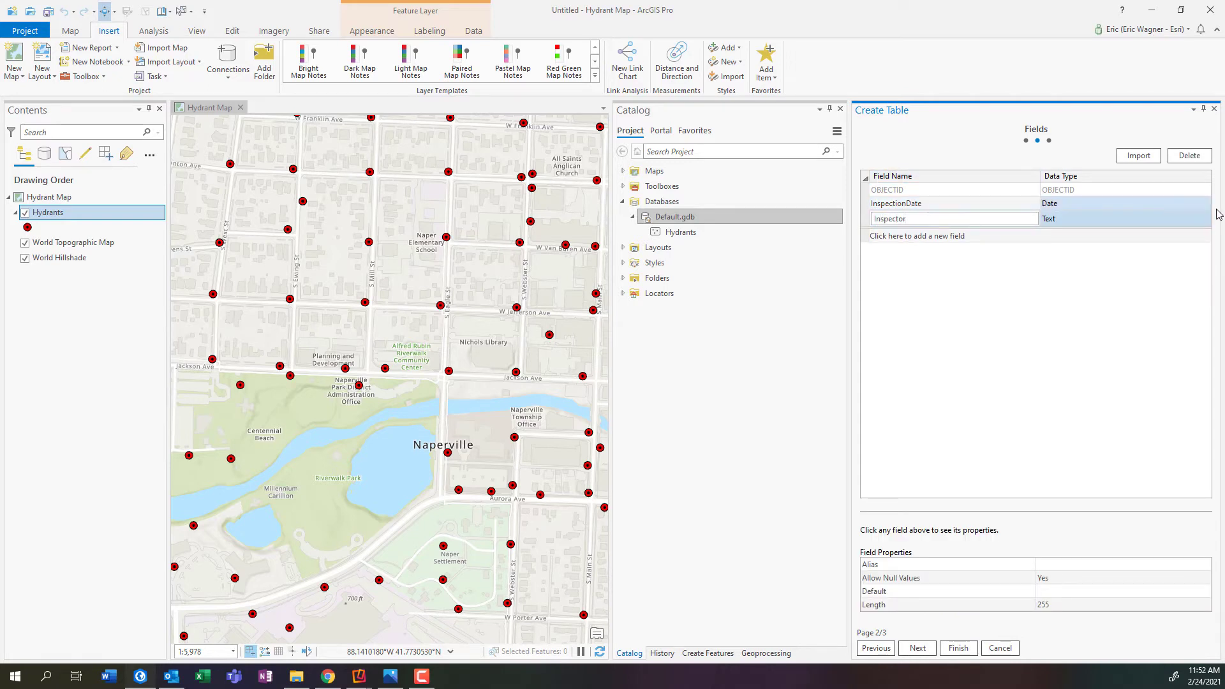
- Add a Pressure field with data type Double
click(982, 237)
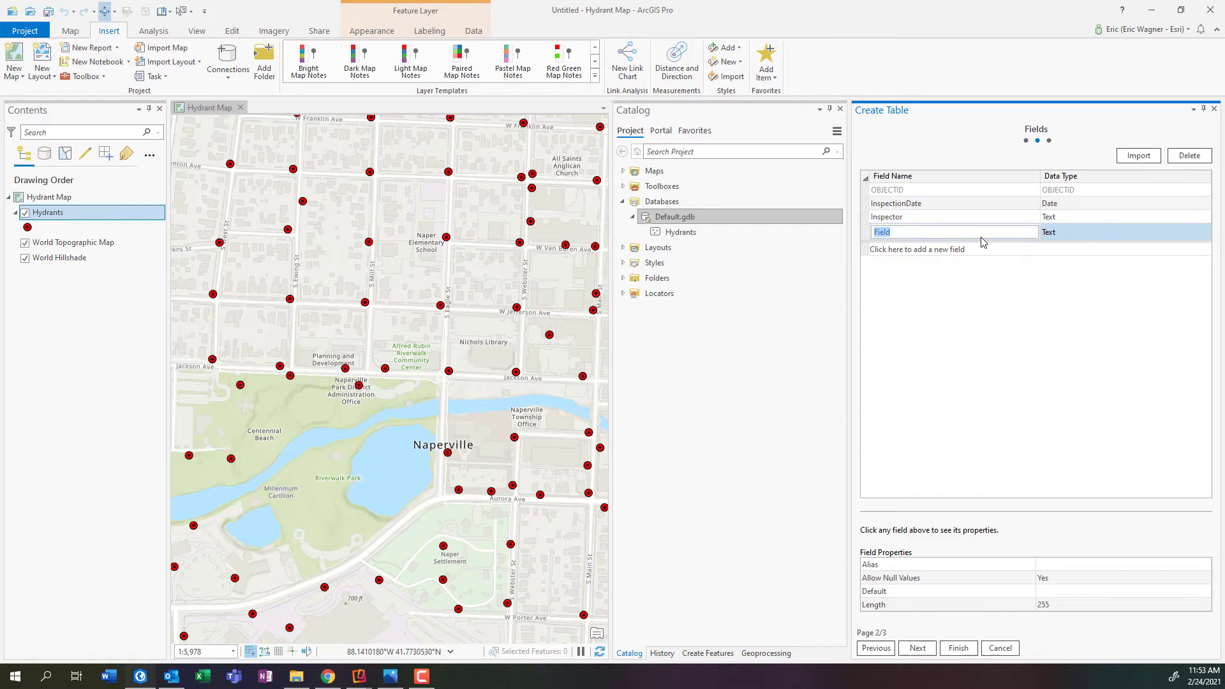
text(Pressue)
click(1177, 234)
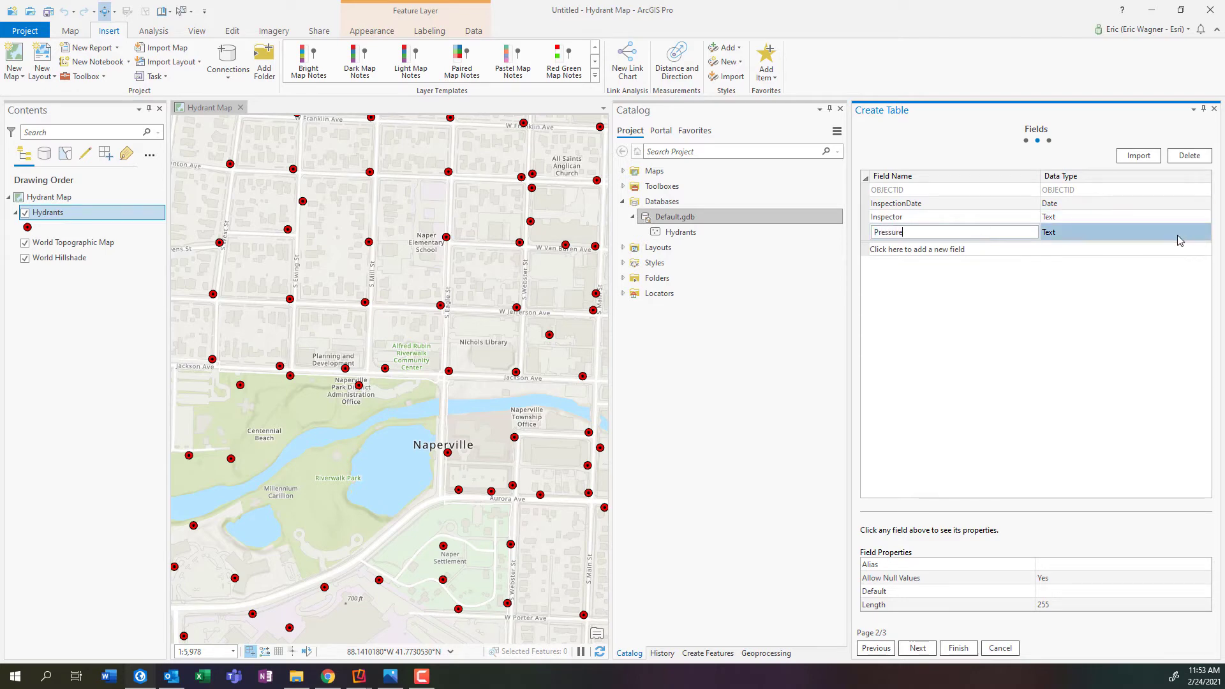
click(1178, 234)
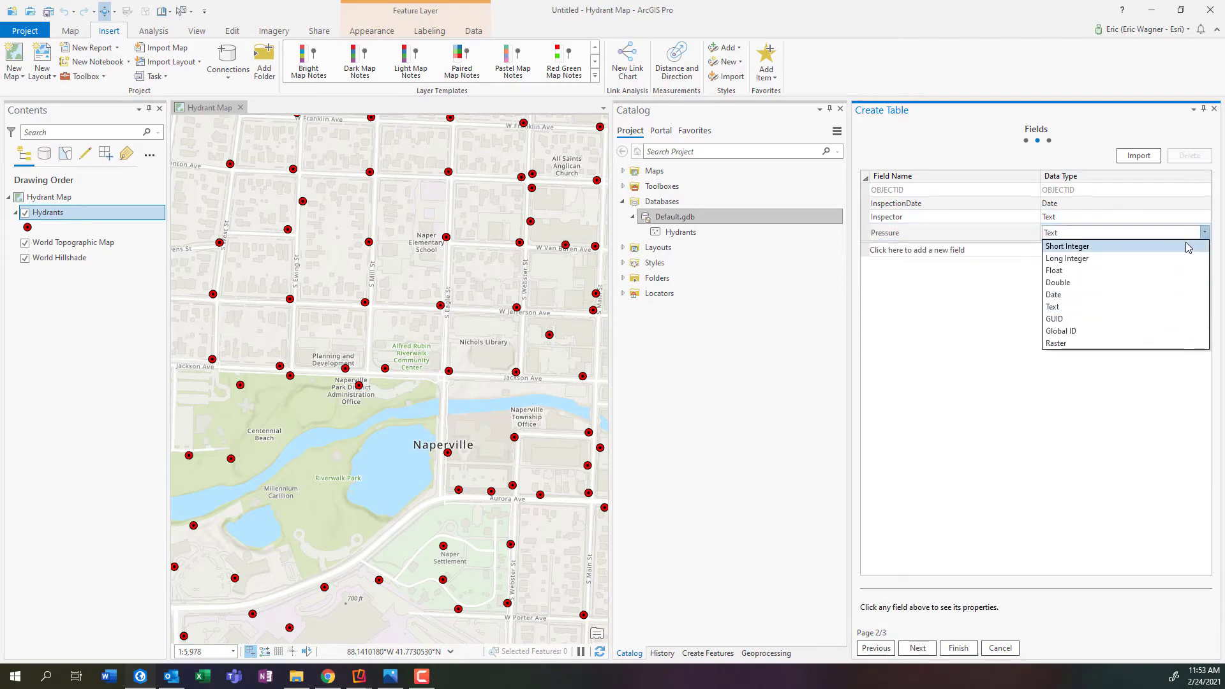
click(1092, 285)
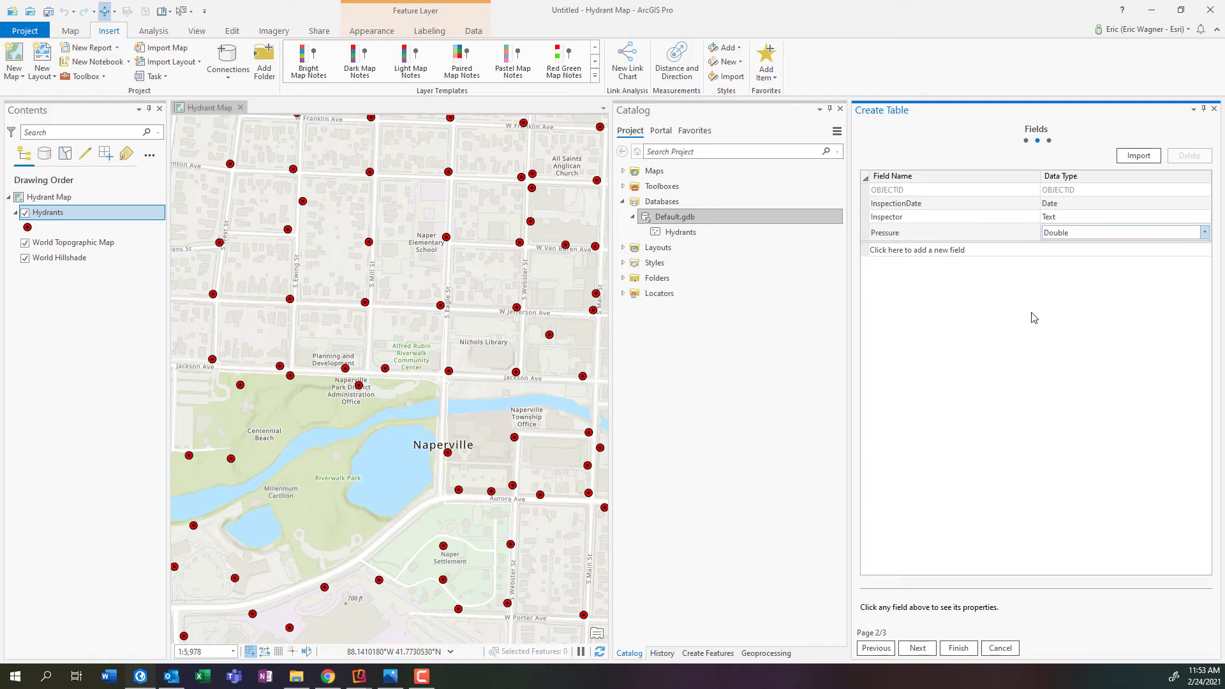
- Add a new field with the Global ID data type
click(1014, 250)
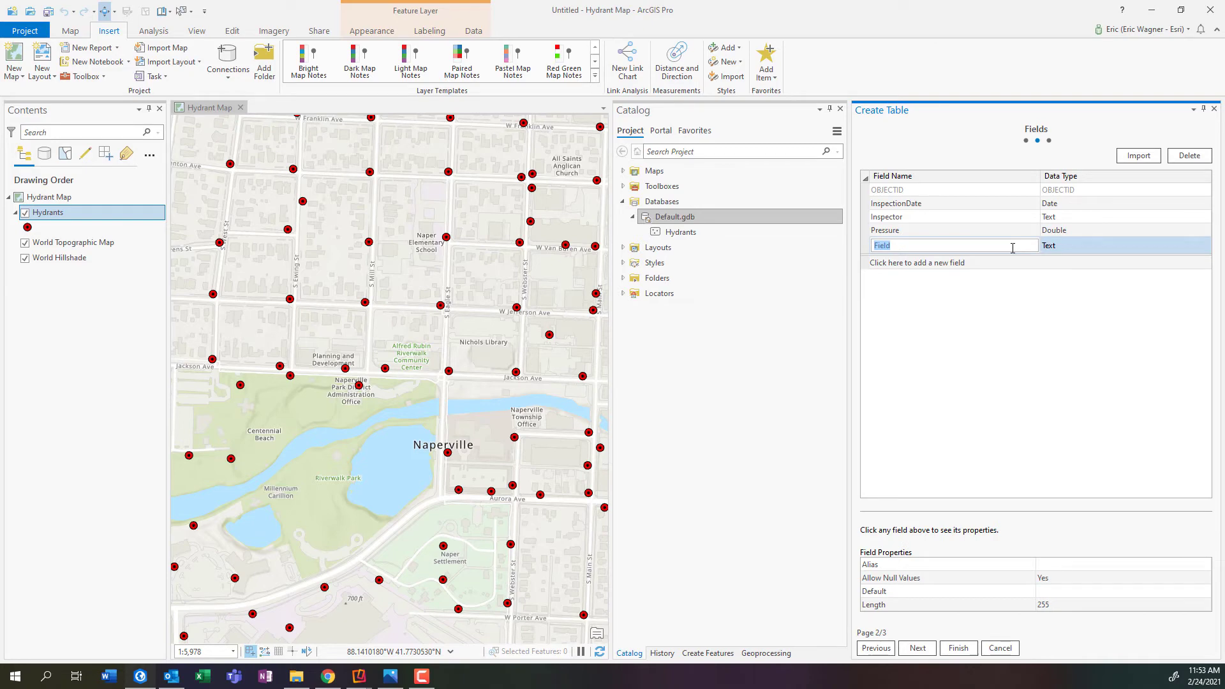
click(1208, 248)
click(1205, 247)
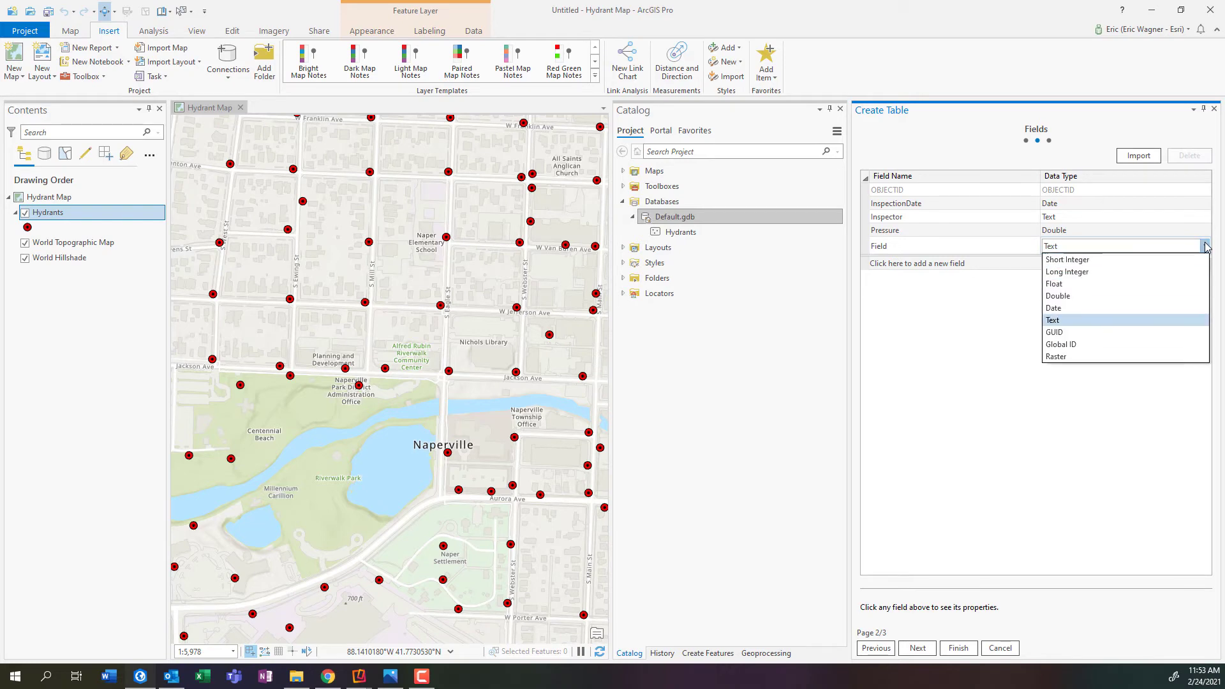
click(1117, 345)
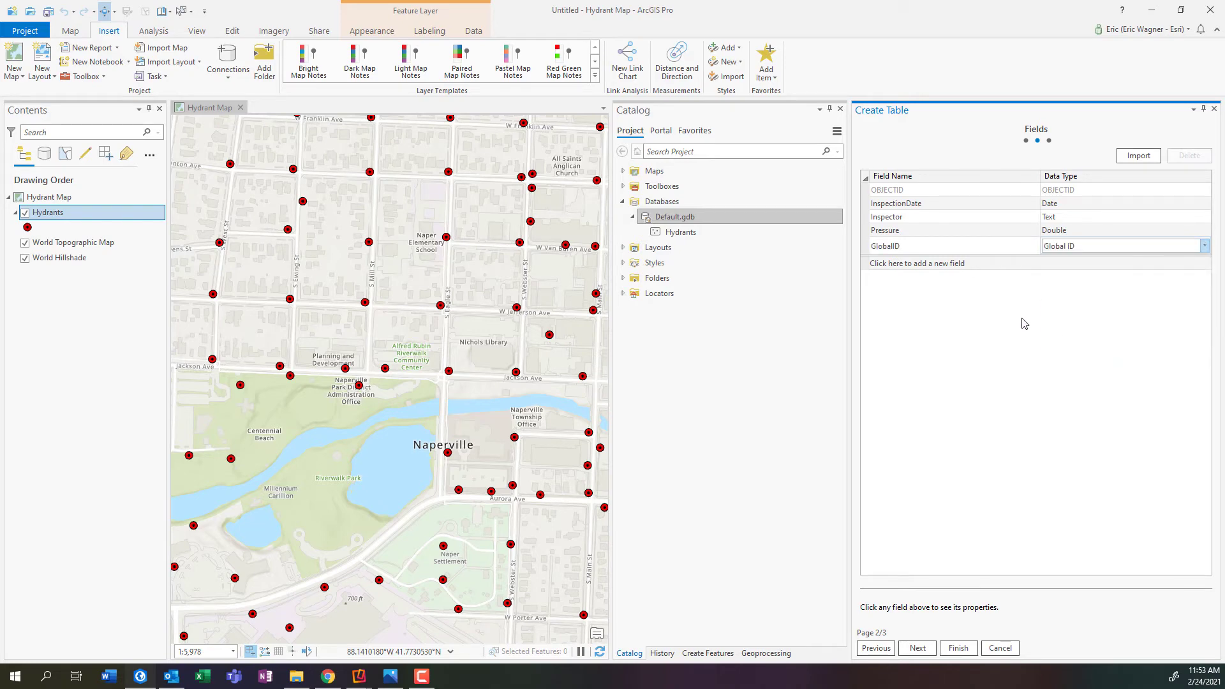
- Add a field named GUID of type GUID and finish creating the table
click(966, 266)
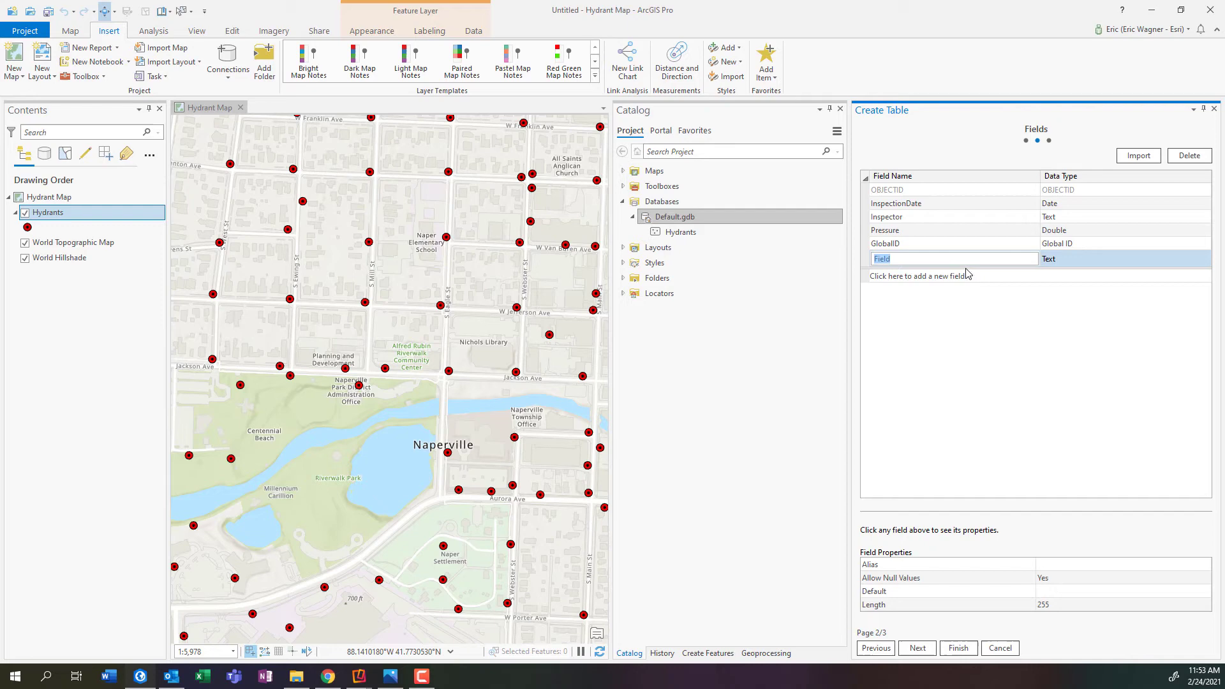
text(GUID)
click(1087, 264)
click(1077, 348)
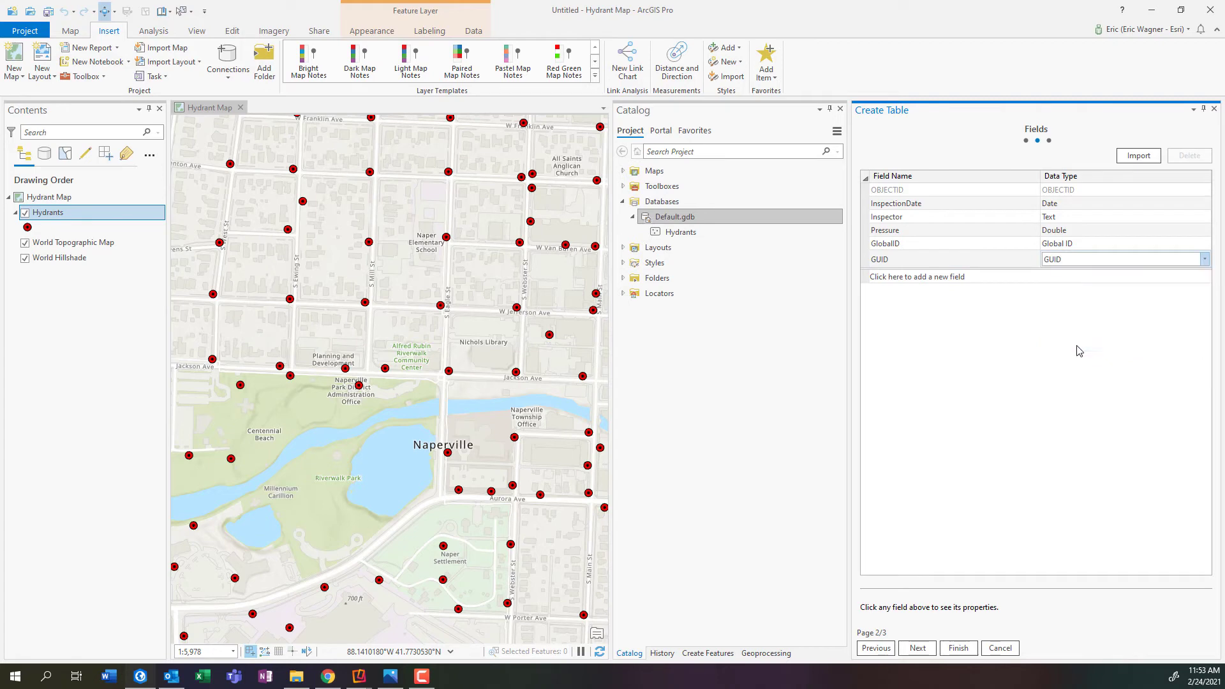
click(959, 648)
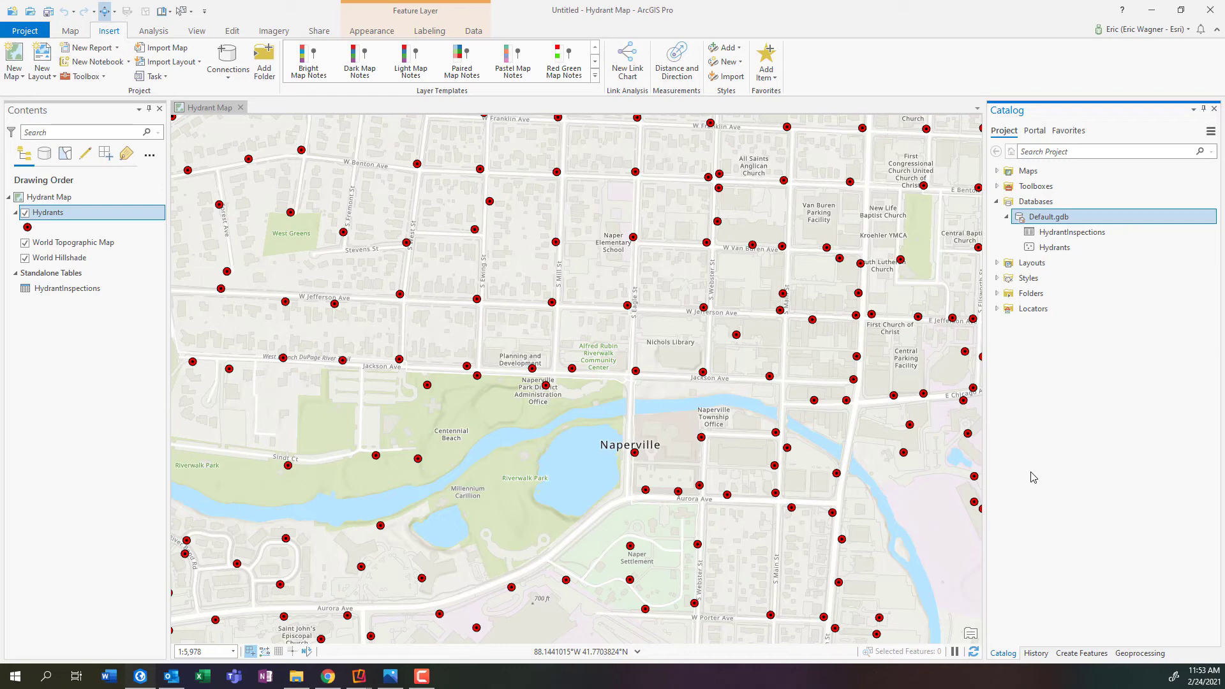
- Launch Create Relationship Class from Default.gdb's New menu
right_click(1055, 222)
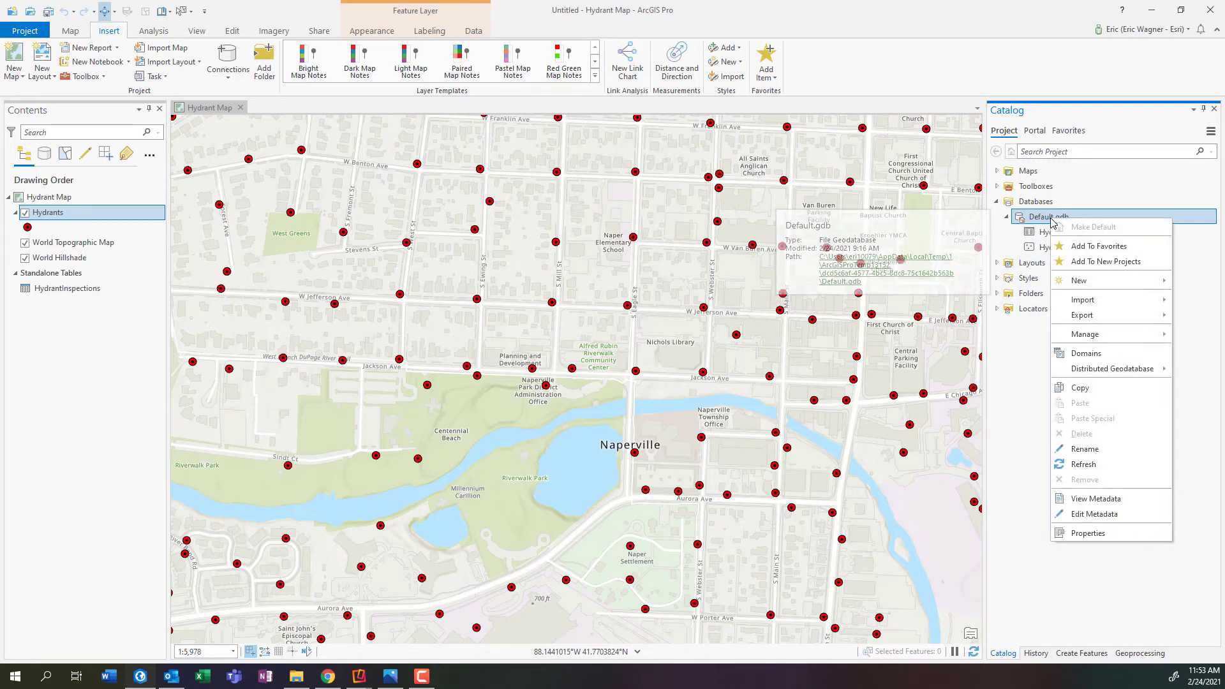
mouse_move(1113, 284)
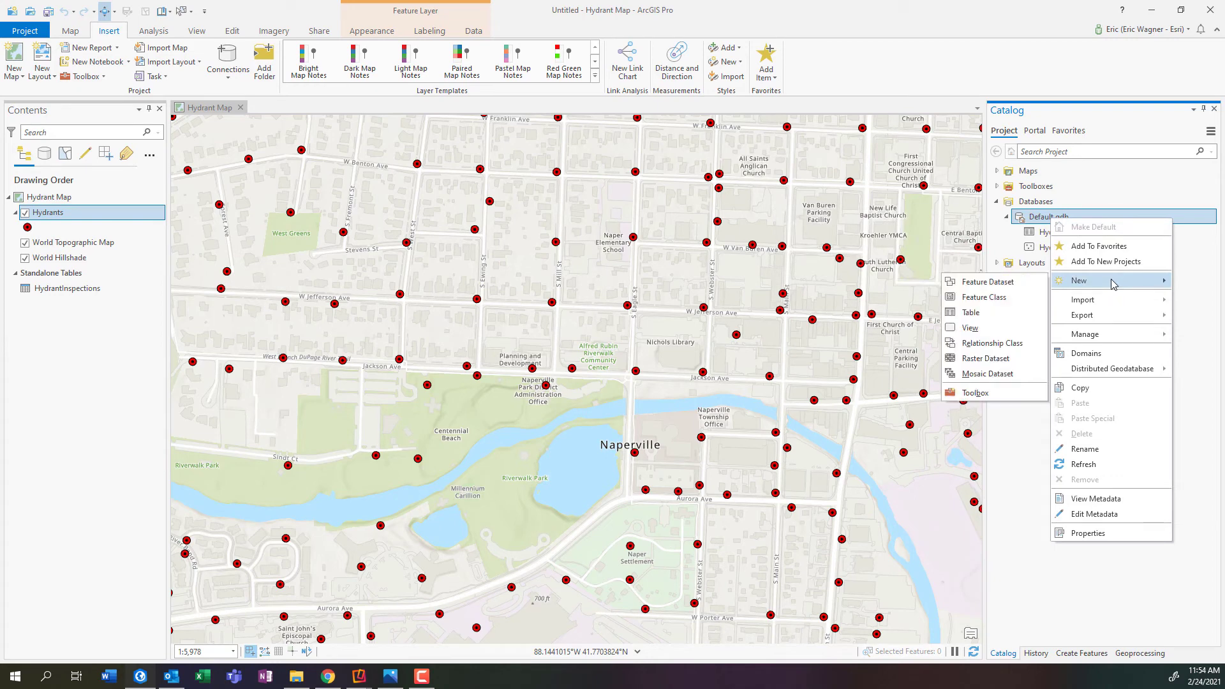
click(1016, 345)
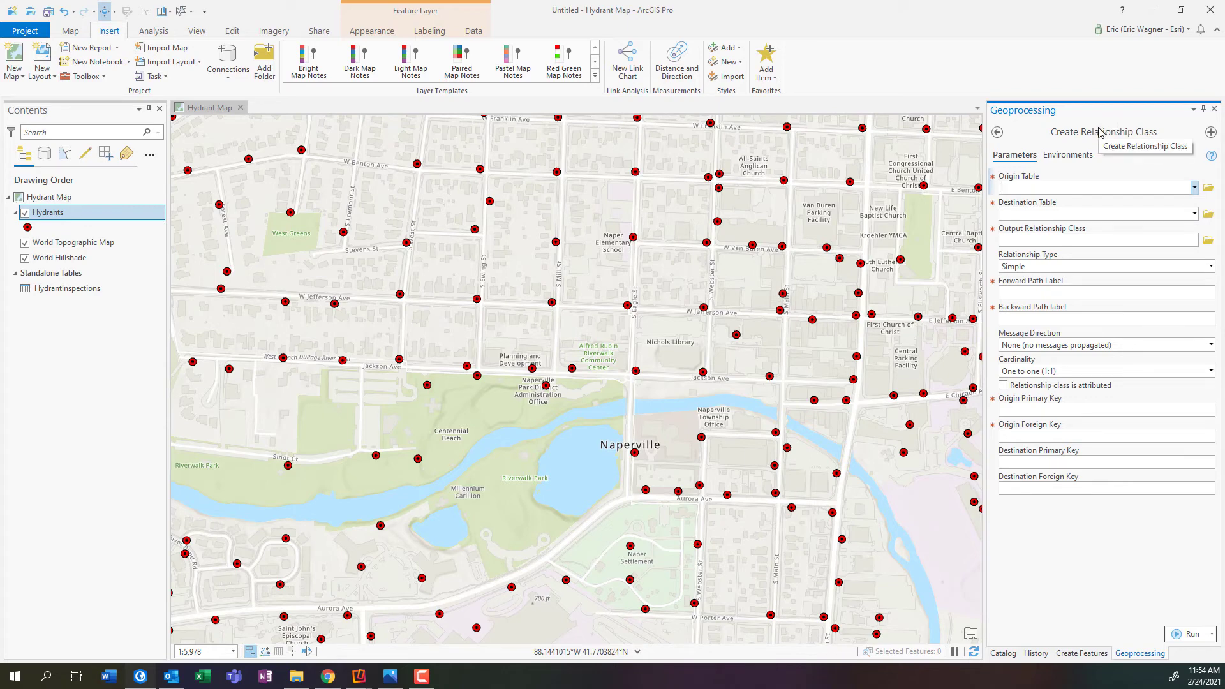
- Set origin Hydrants, destination HydrantInspections, and cardinality one to many
click(1033, 187)
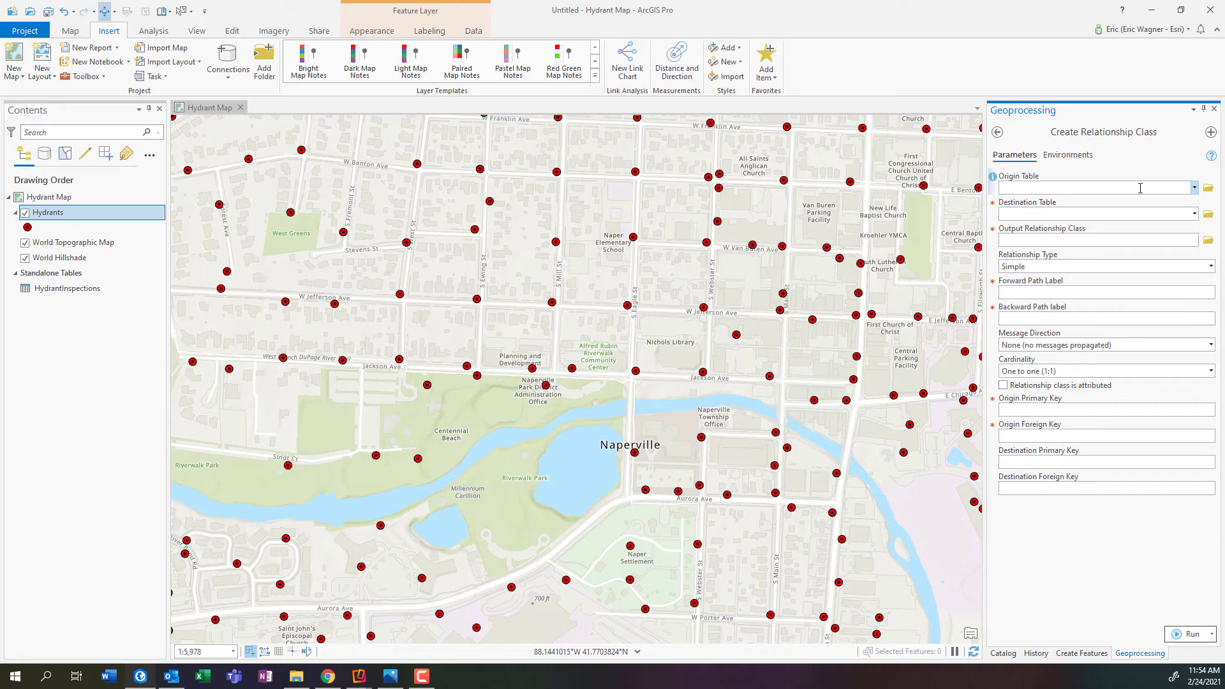
click(1194, 187)
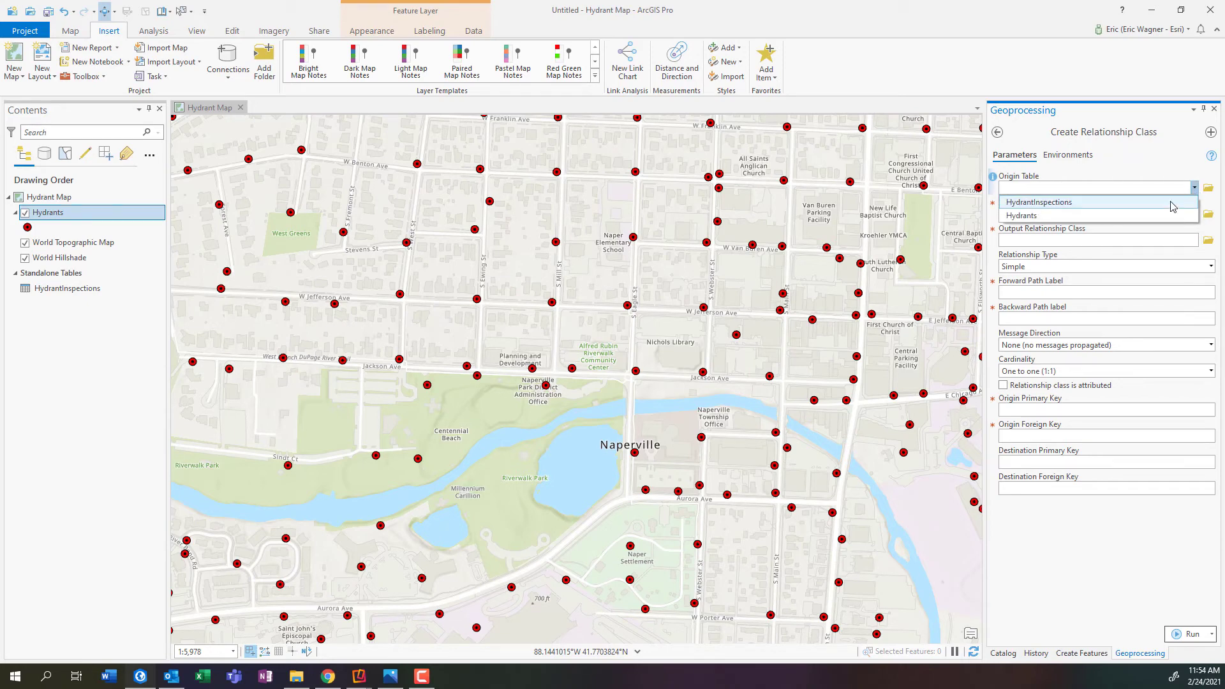
click(1153, 223)
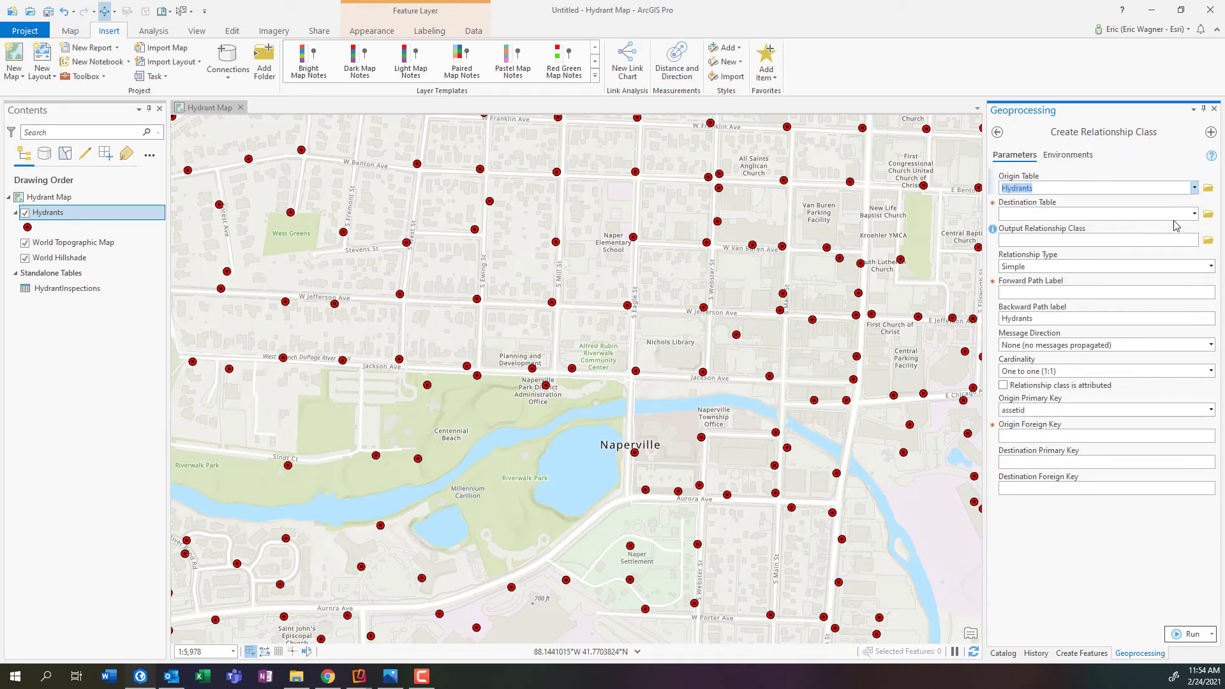
click(1194, 215)
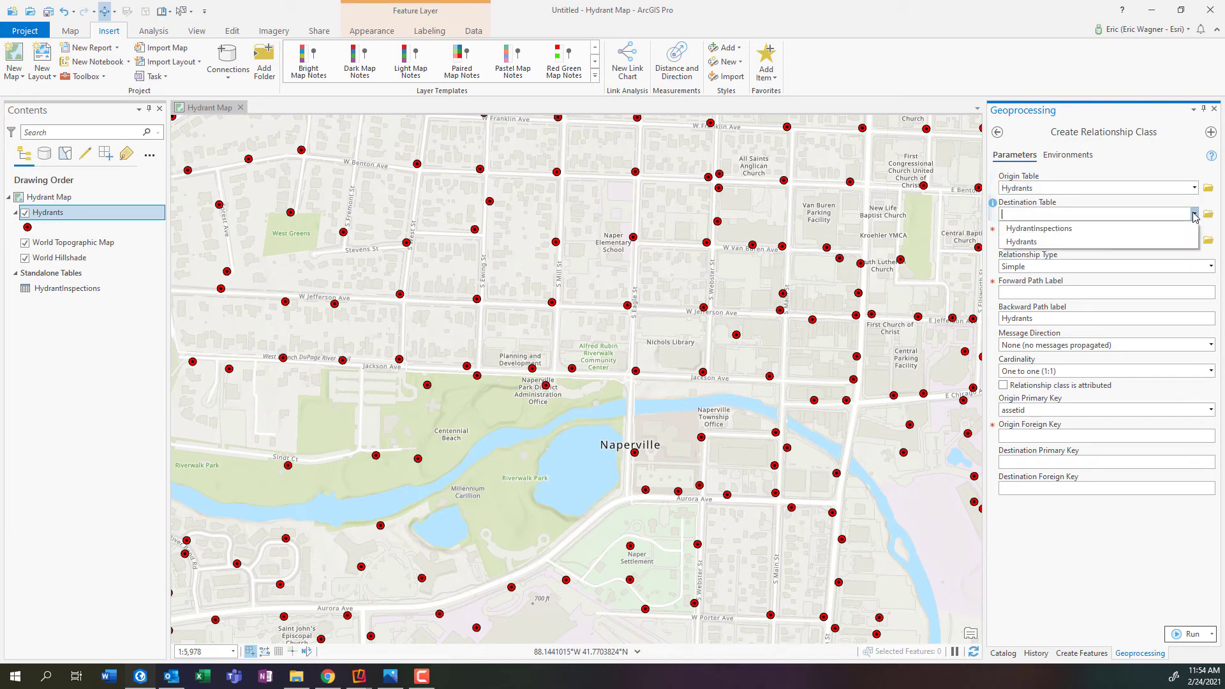
click(1165, 230)
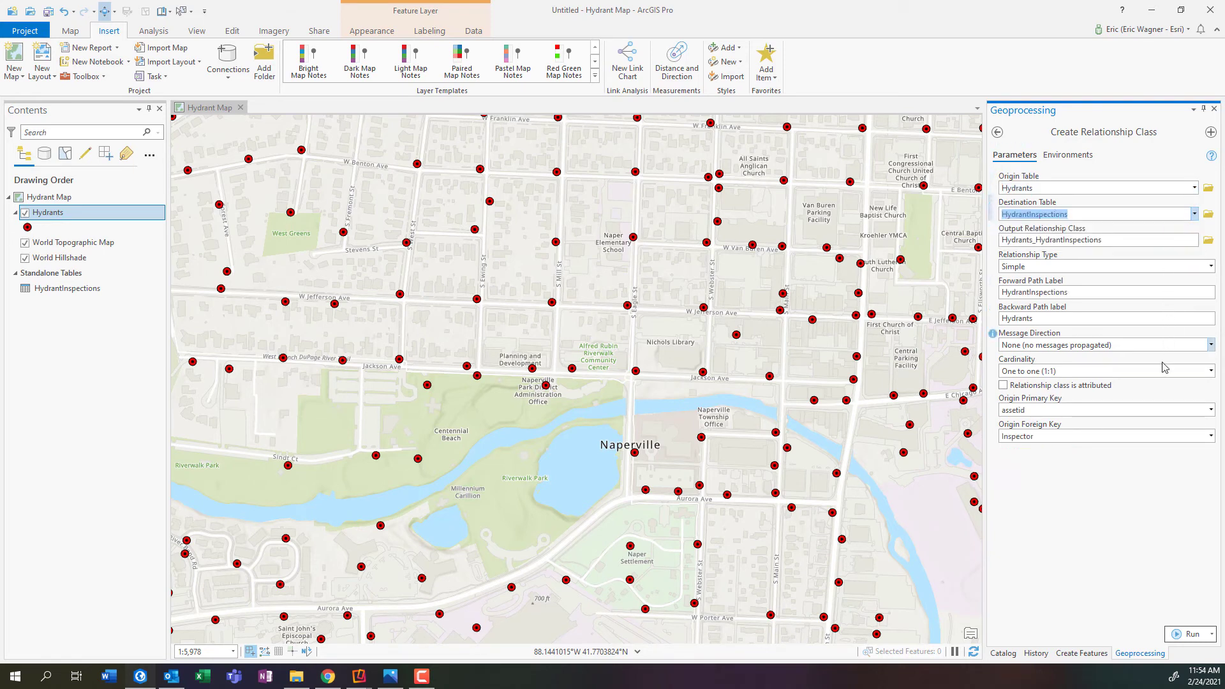
click(1211, 371)
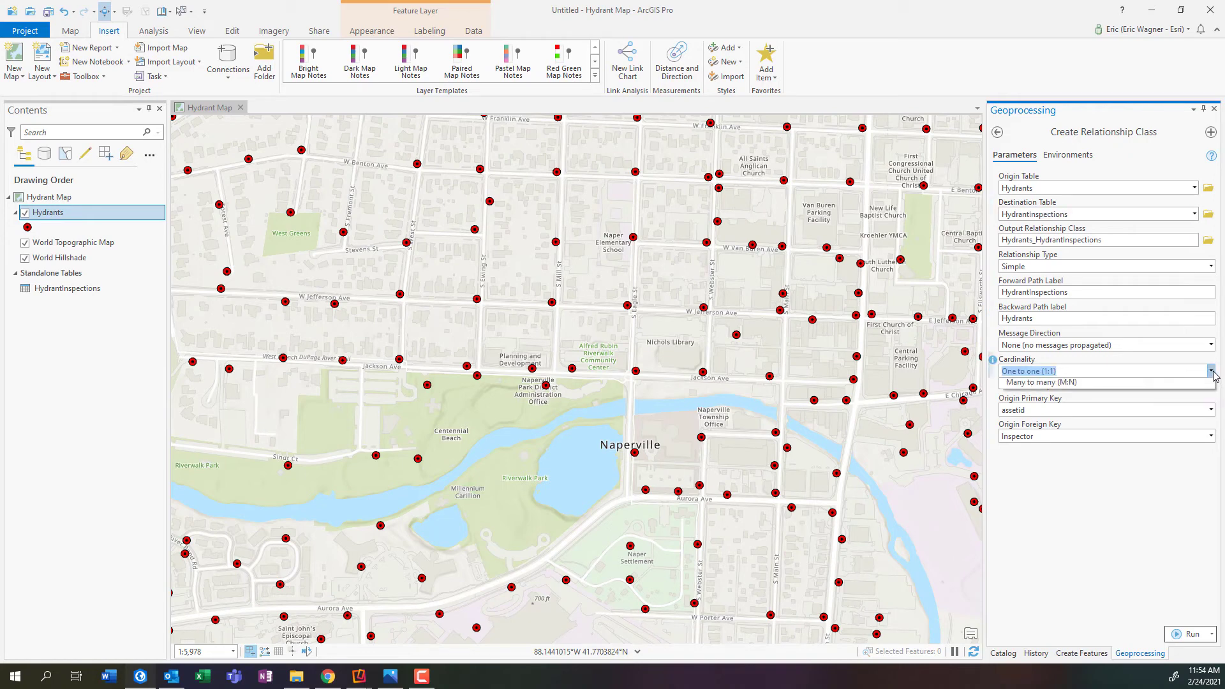
click(1187, 399)
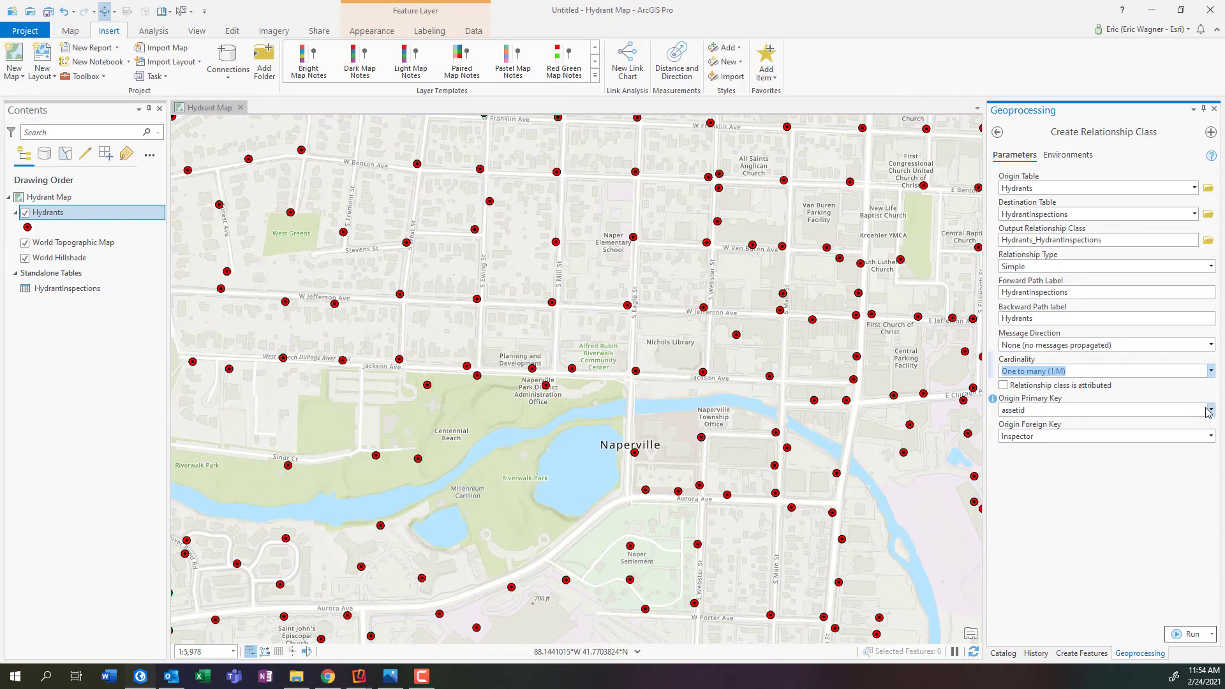
- Use globalid as origin primary key and GUID as origin foreign key, then run
click(1212, 411)
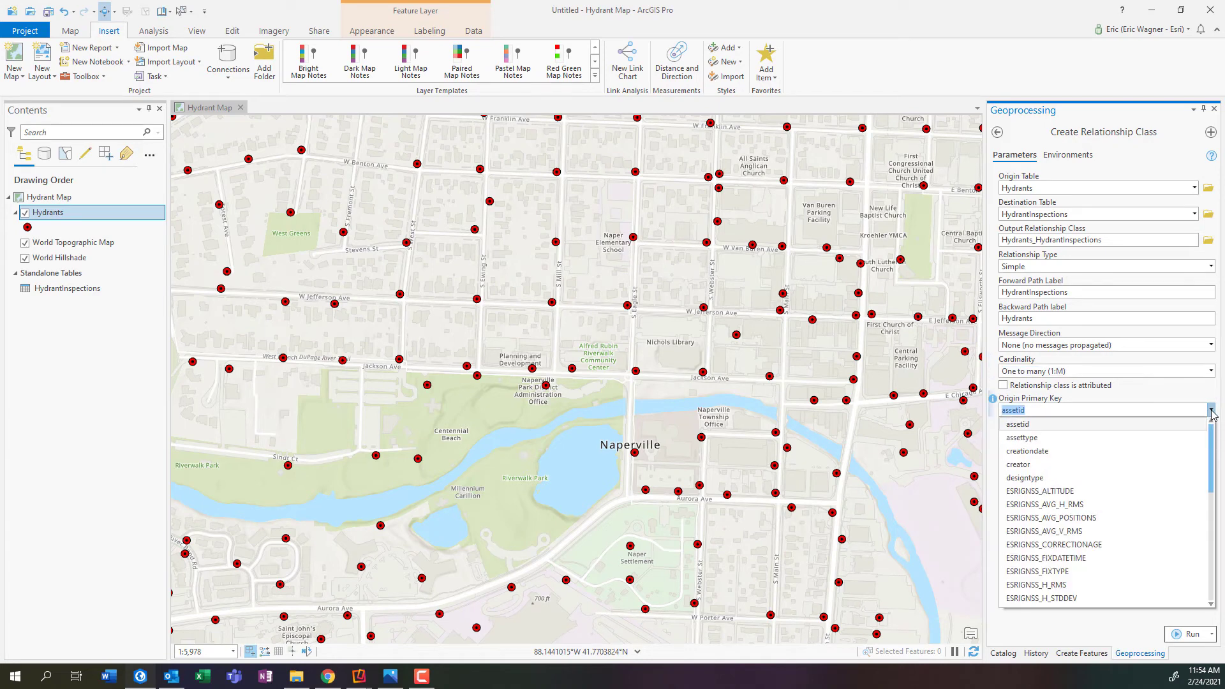
scroll(1169, 491, down, 5)
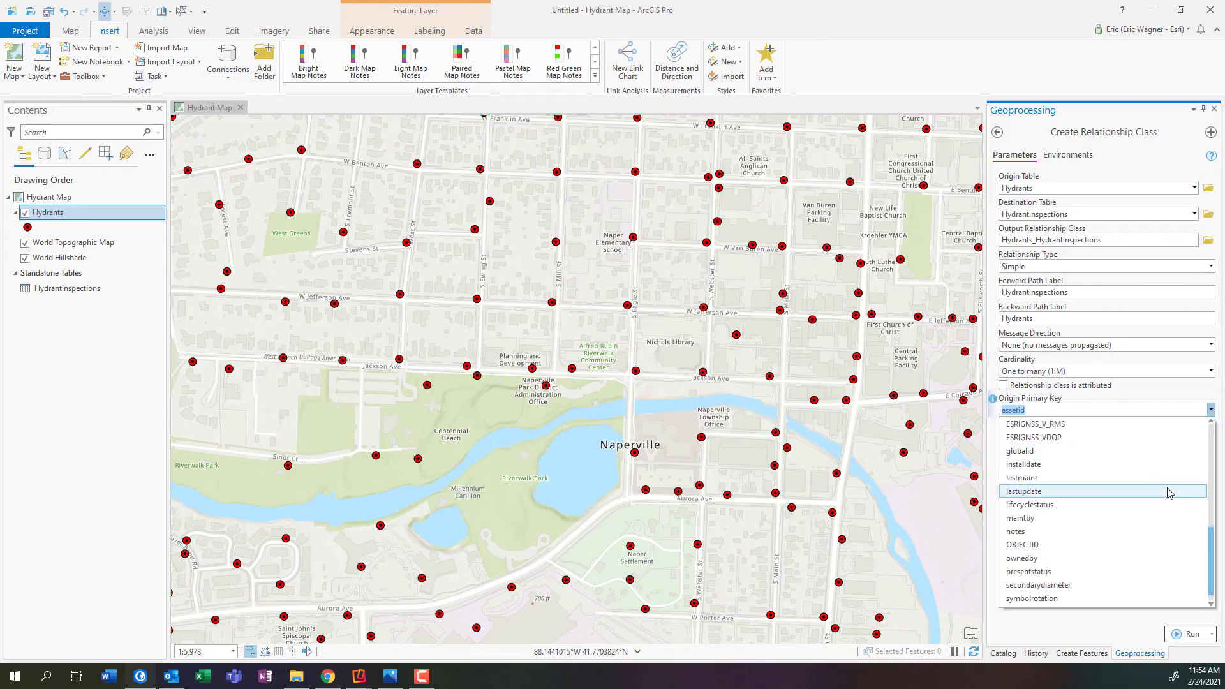
click(1146, 451)
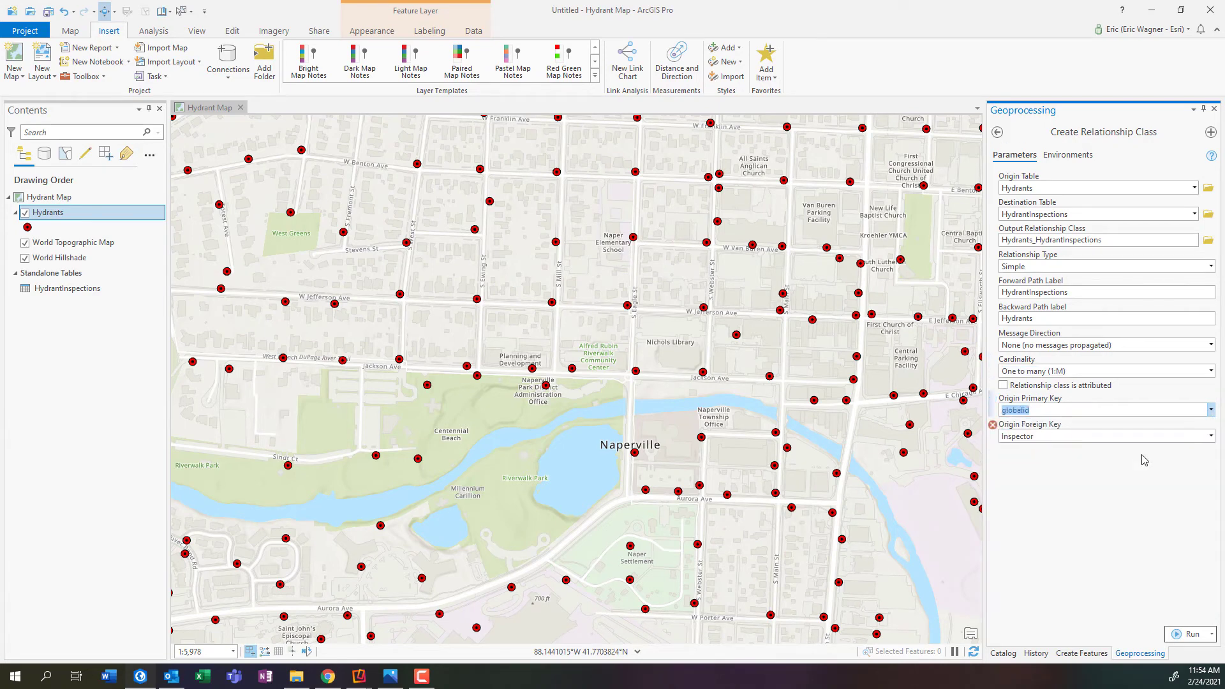
click(1212, 437)
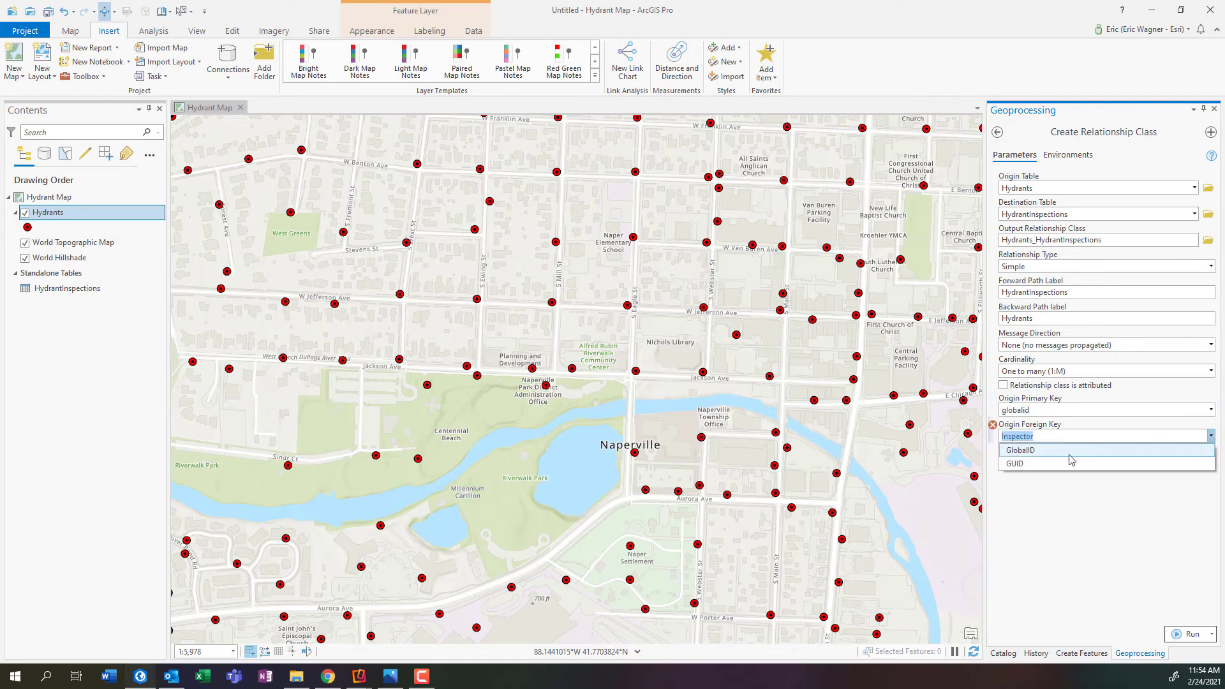
click(1016, 464)
click(1178, 635)
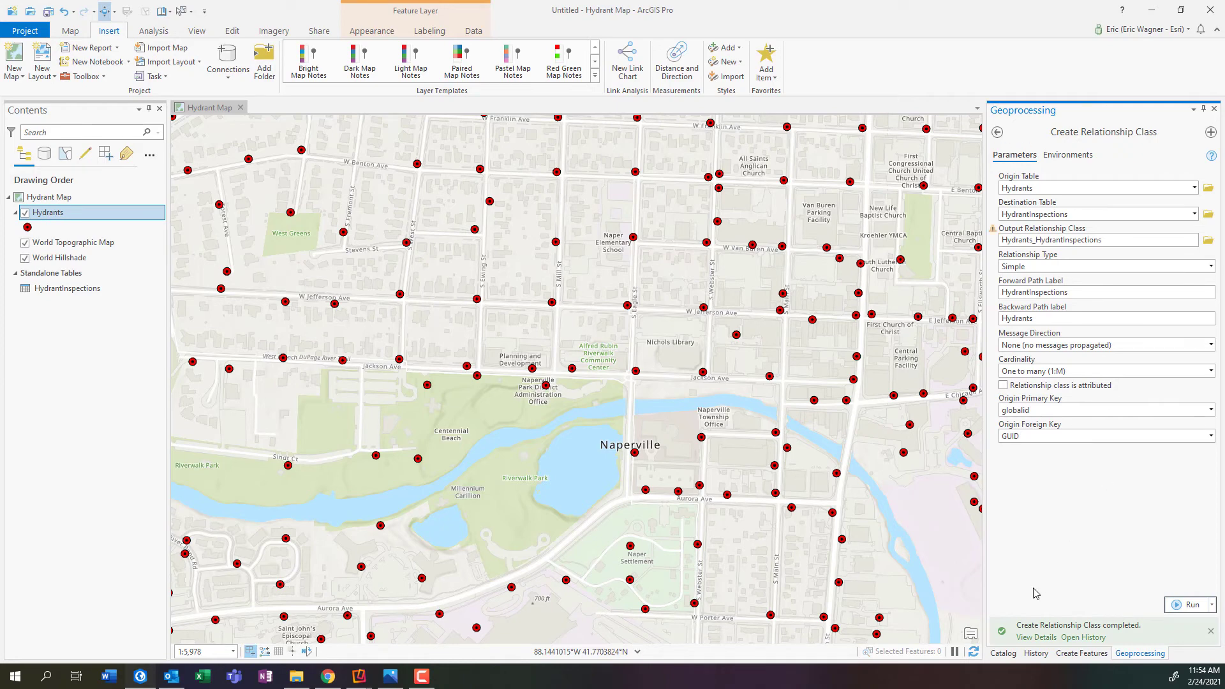
- Open Catalog to confirm Hydrants_HydrantInspections is listed in Default.gdb
click(1003, 653)
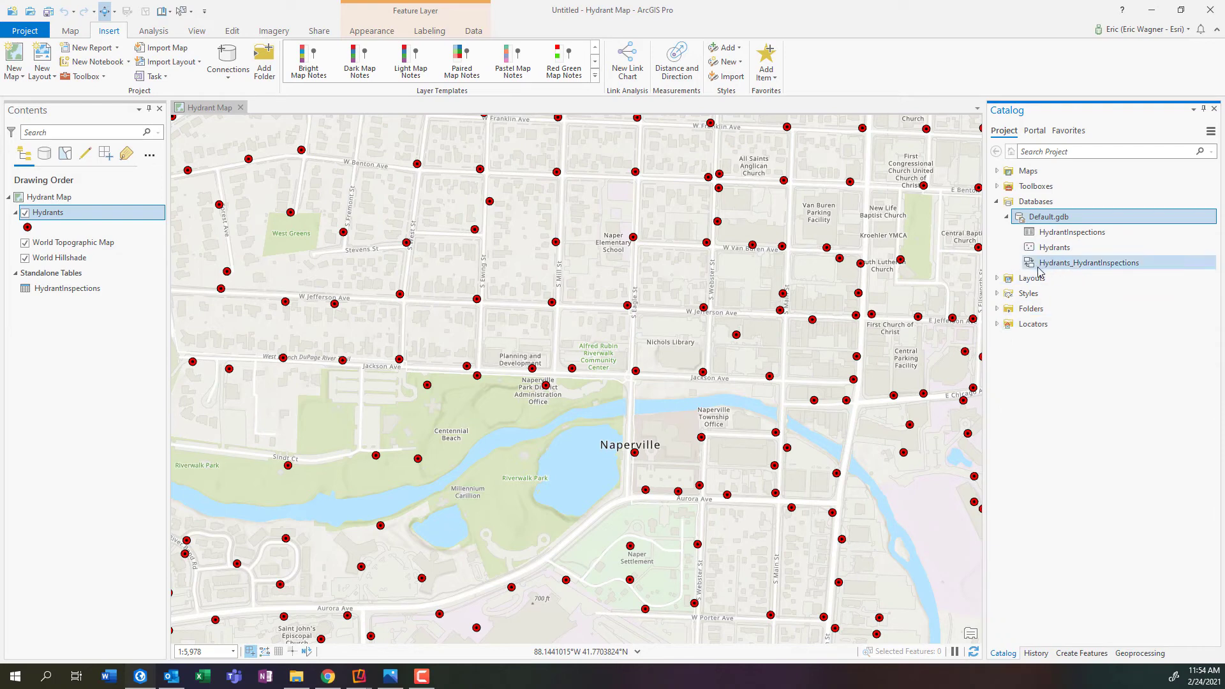
mouse_move(1043, 267)
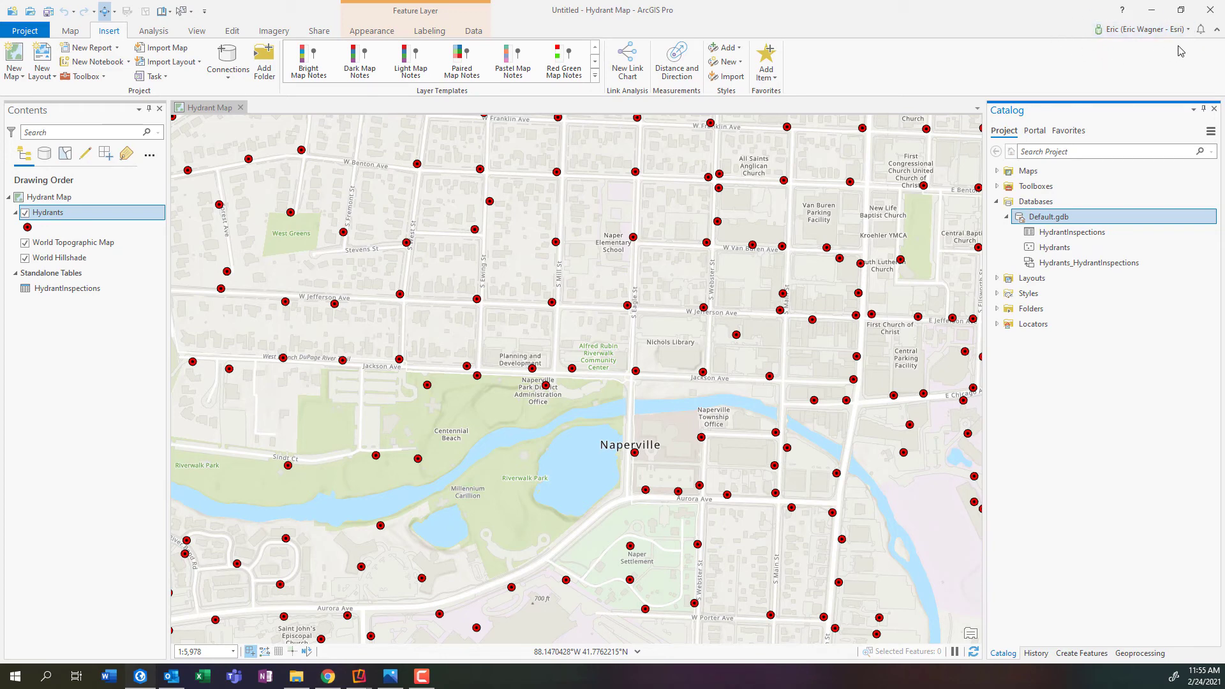
- Start publishing the map as a web layer named Hydrant Inspections
click(319, 31)
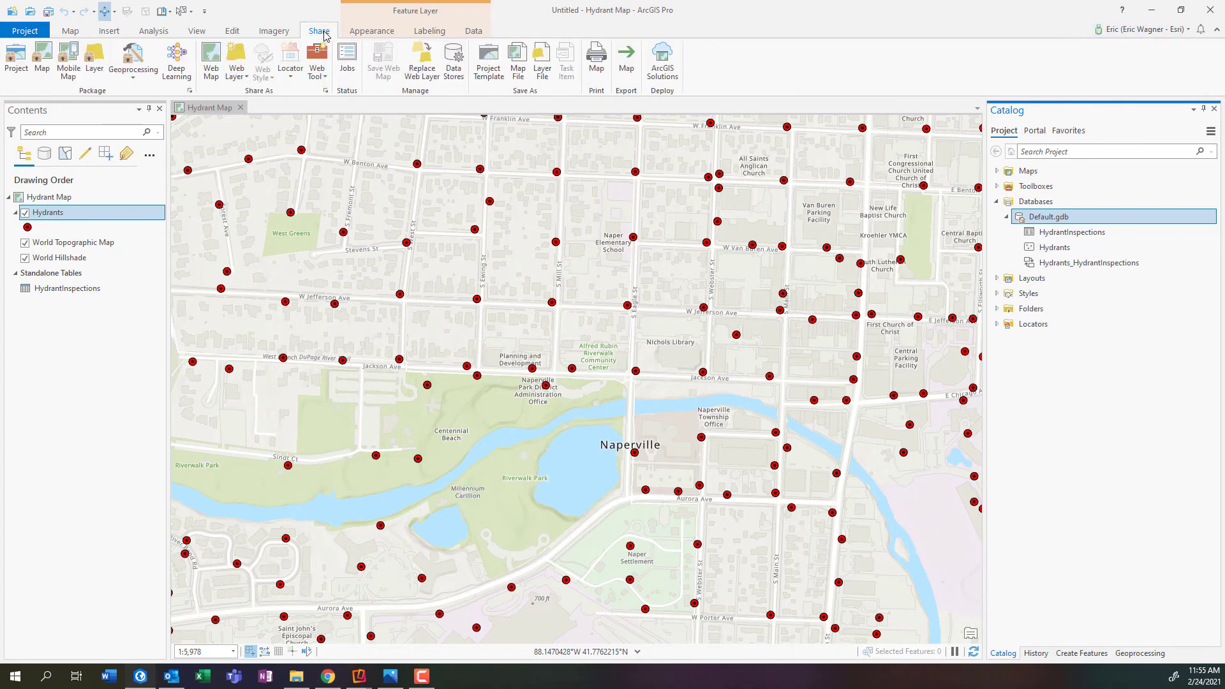
click(238, 79)
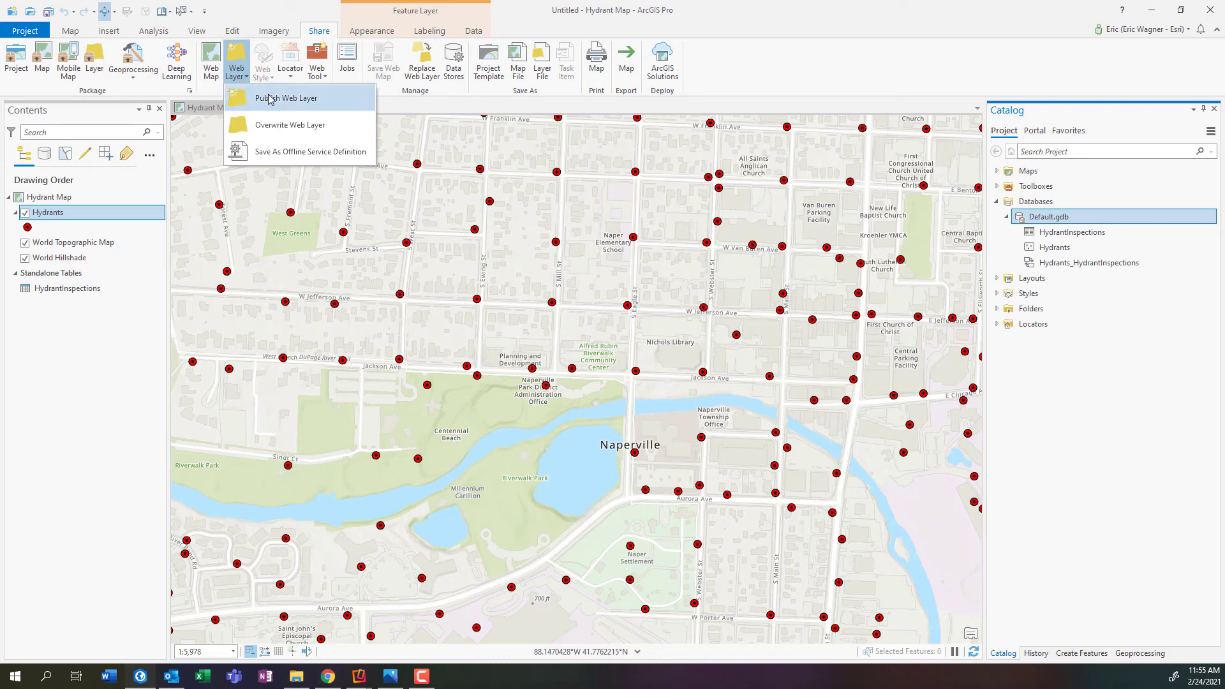
click(307, 120)
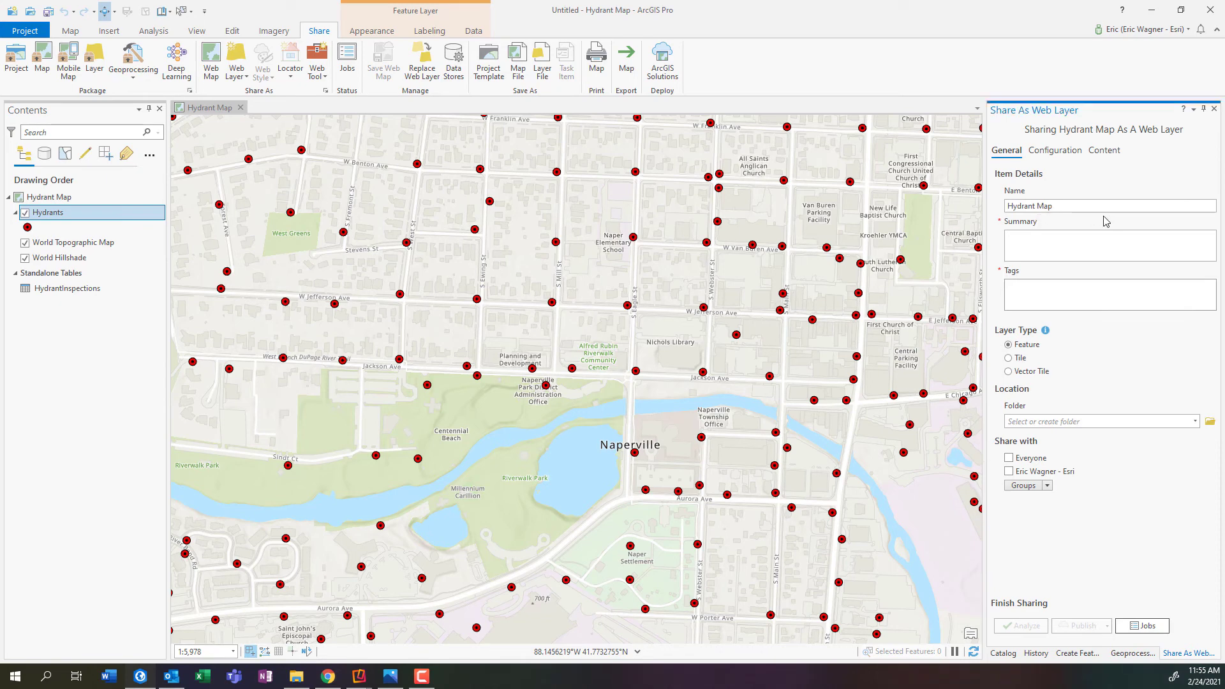
key(BackSpace)
key(BackSpace)
key(BackSpace)
text(Inspections)
- Reuse Hydrant Inspections as summary and tag, and enter folder AAA Hydrant Demo
drag(1085, 206, 990, 214)
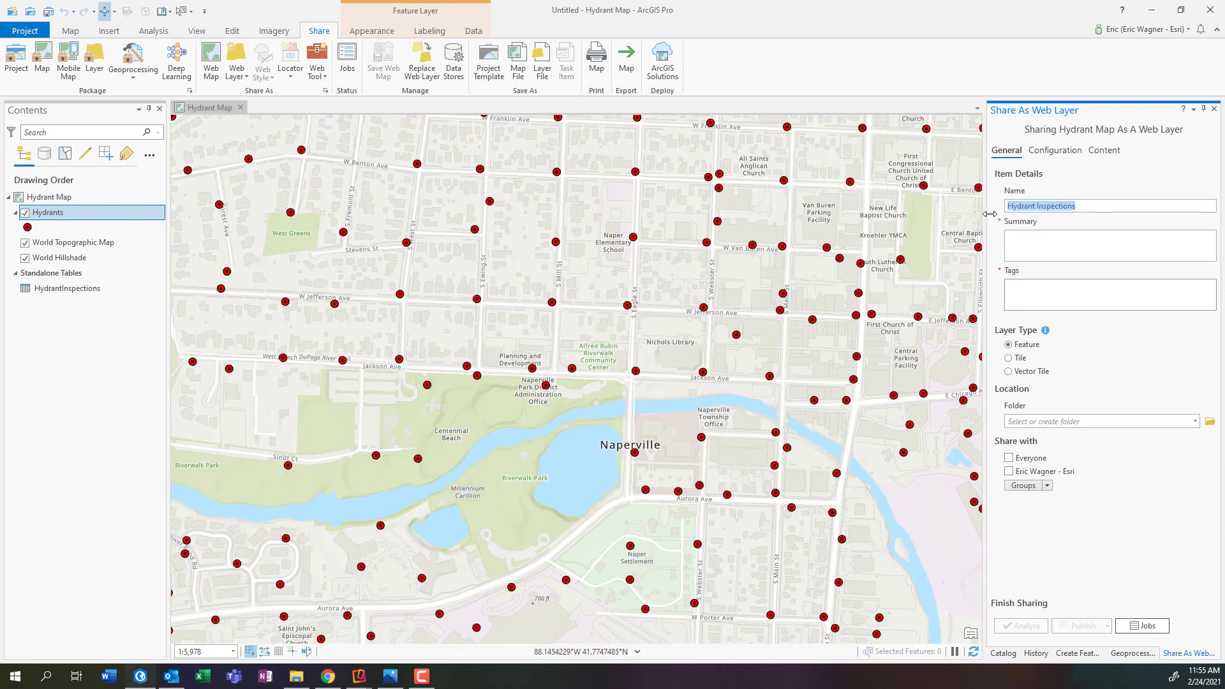
key(ctrl+c)
click(1102, 252)
key(ctrl+v)
click(1088, 298)
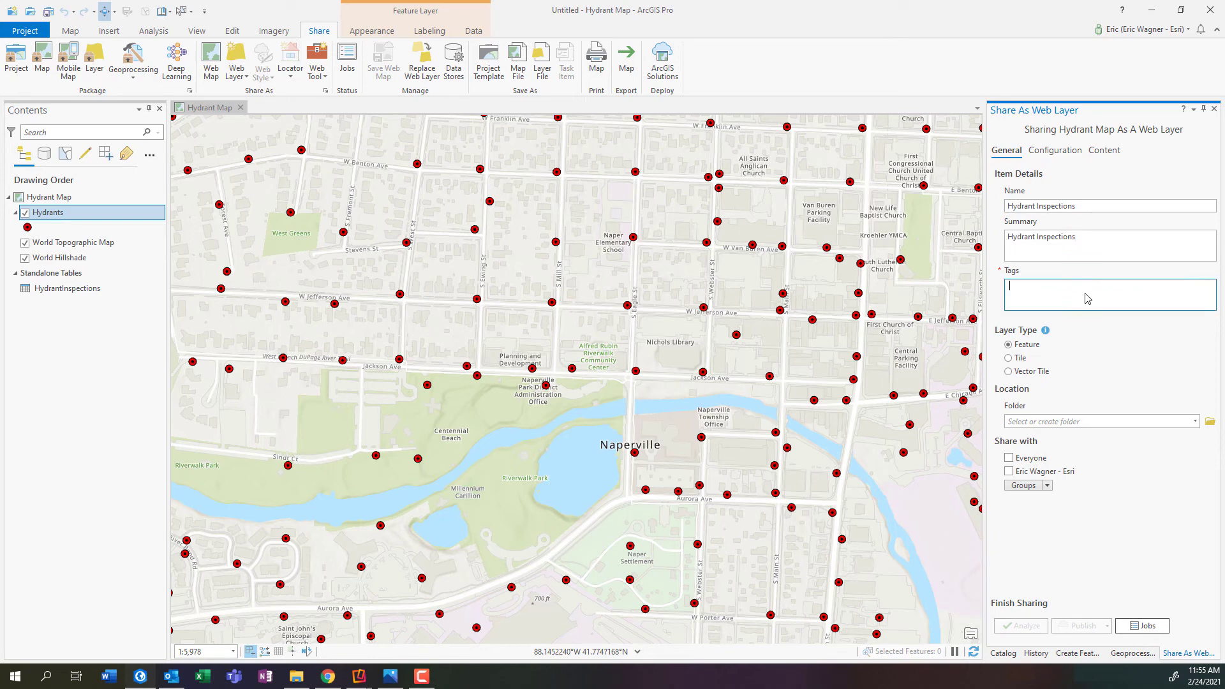
key(ctrl+v)
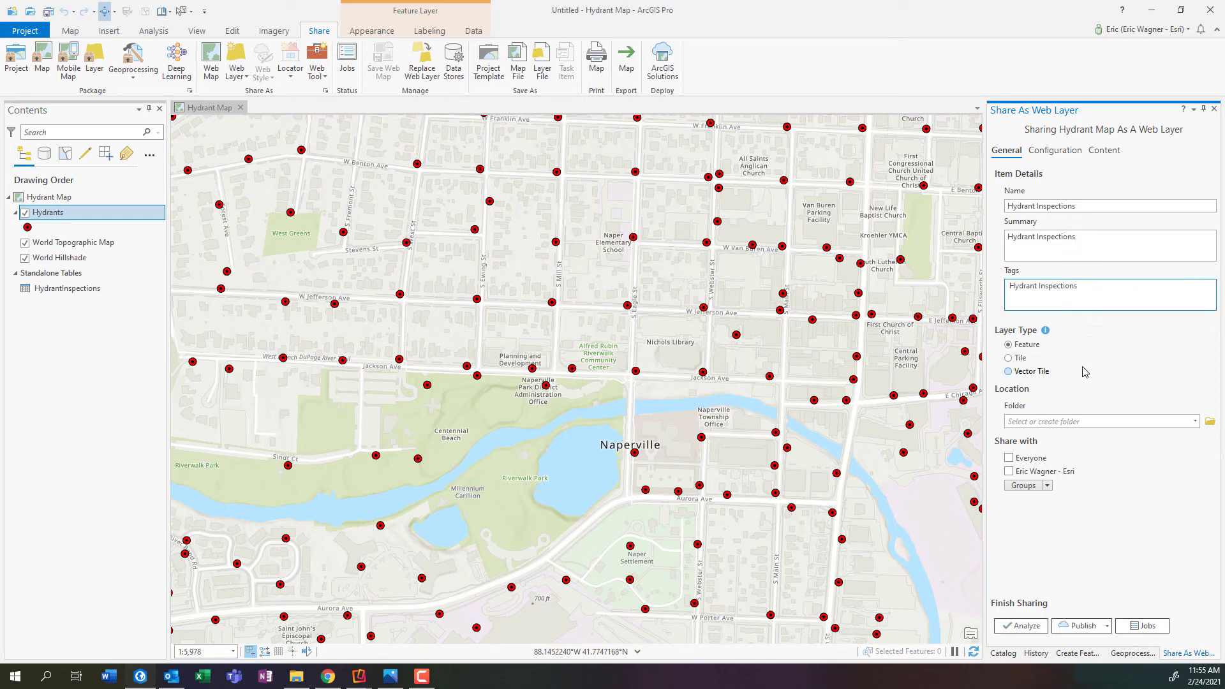
click(1104, 421)
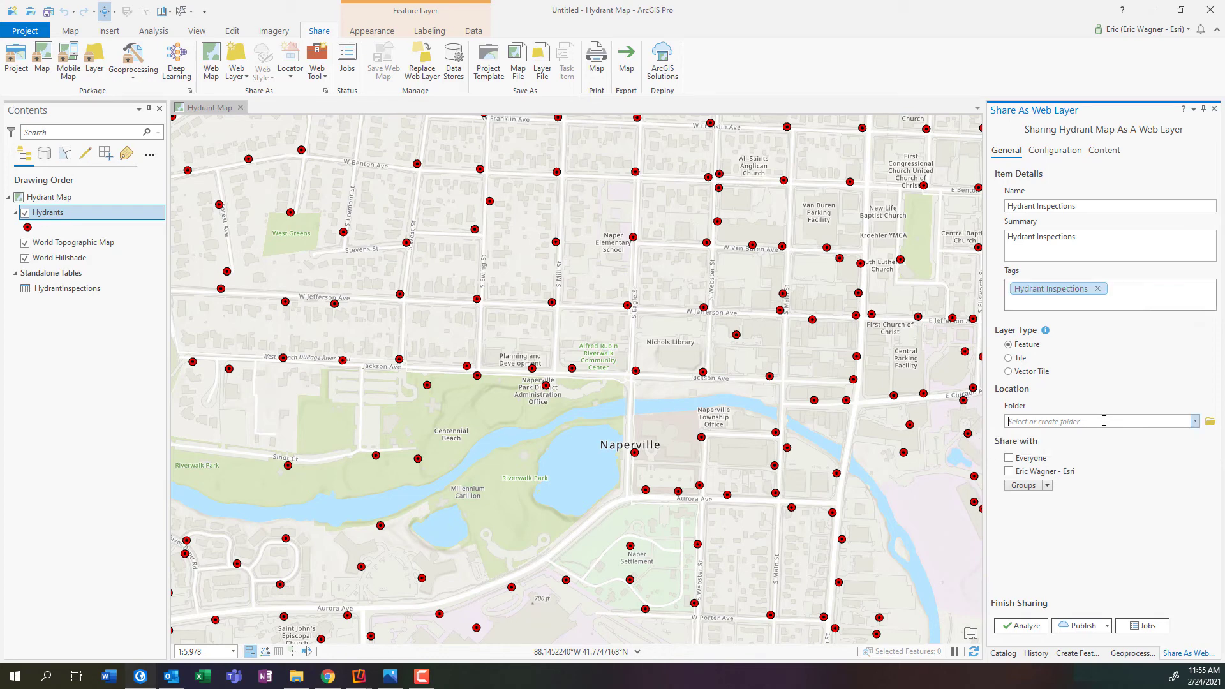
text(AAA )
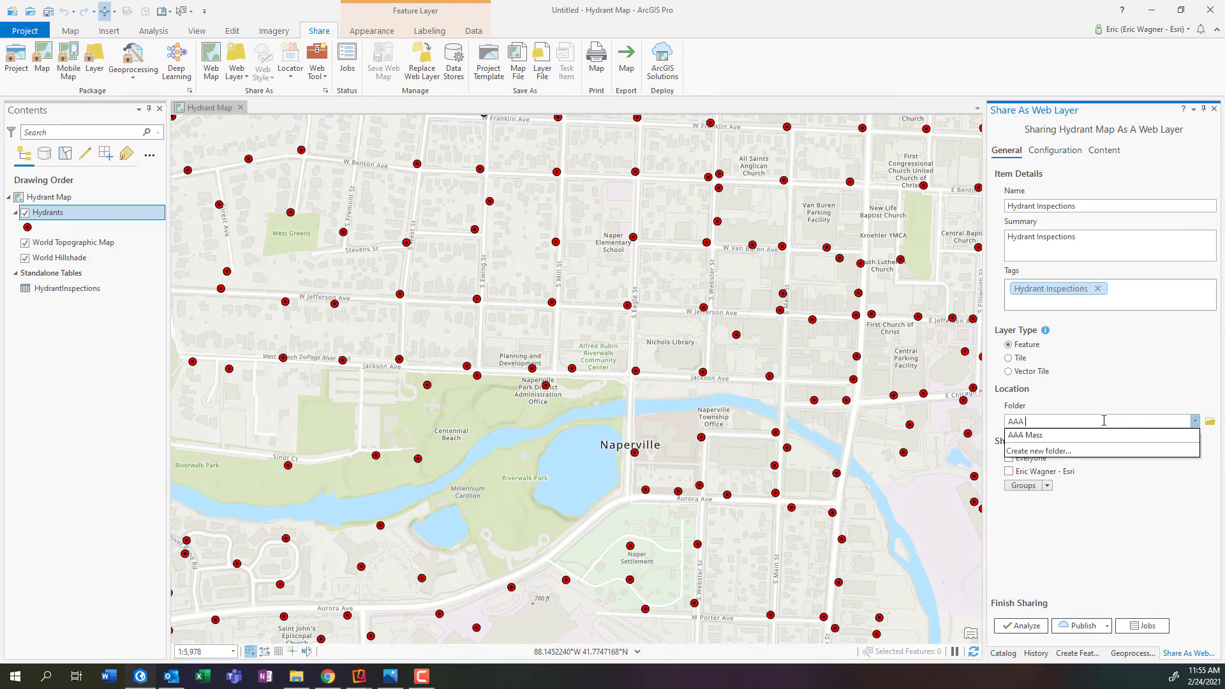
text(Hydrant)
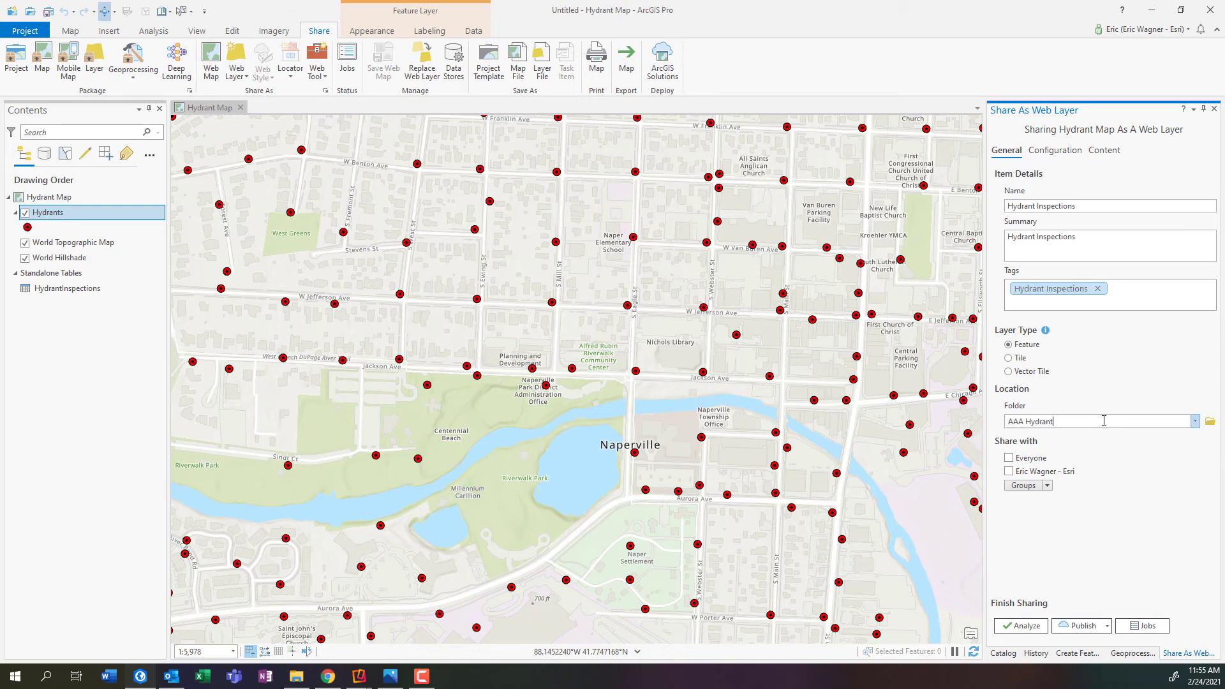
text( Dem)
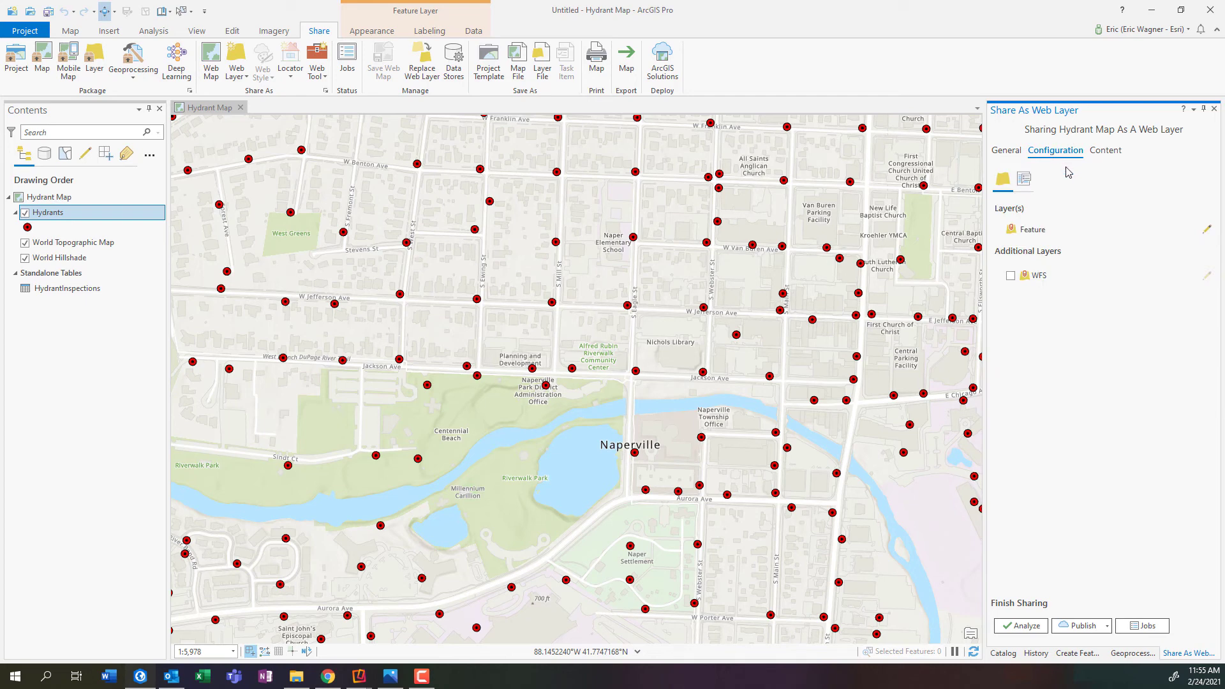
- Enable add, update and delete editing, then analyze, revealing two 24078 basemap warnings
click(1207, 231)
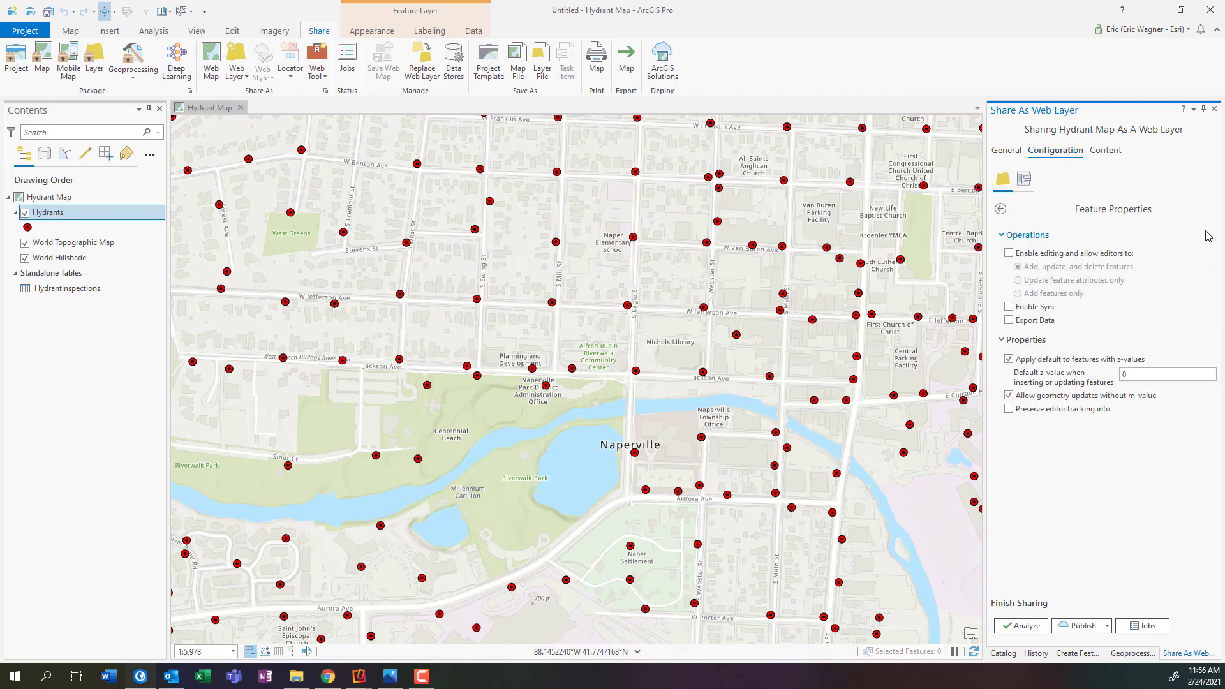
click(1038, 255)
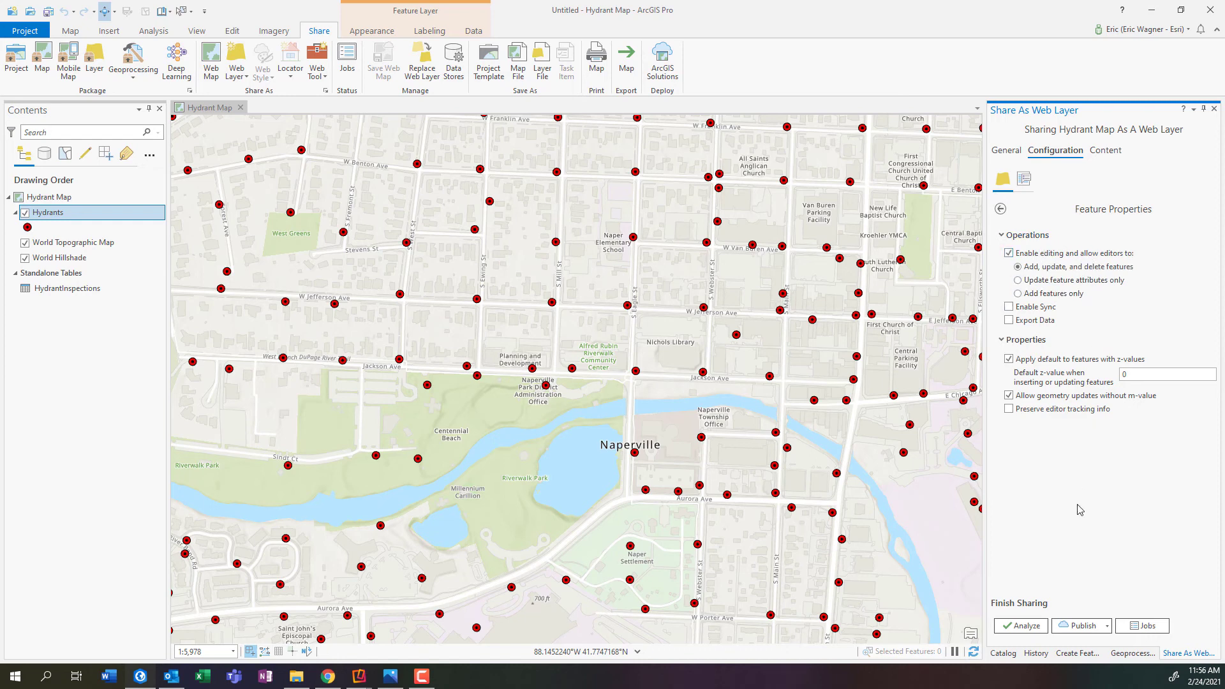
click(1026, 626)
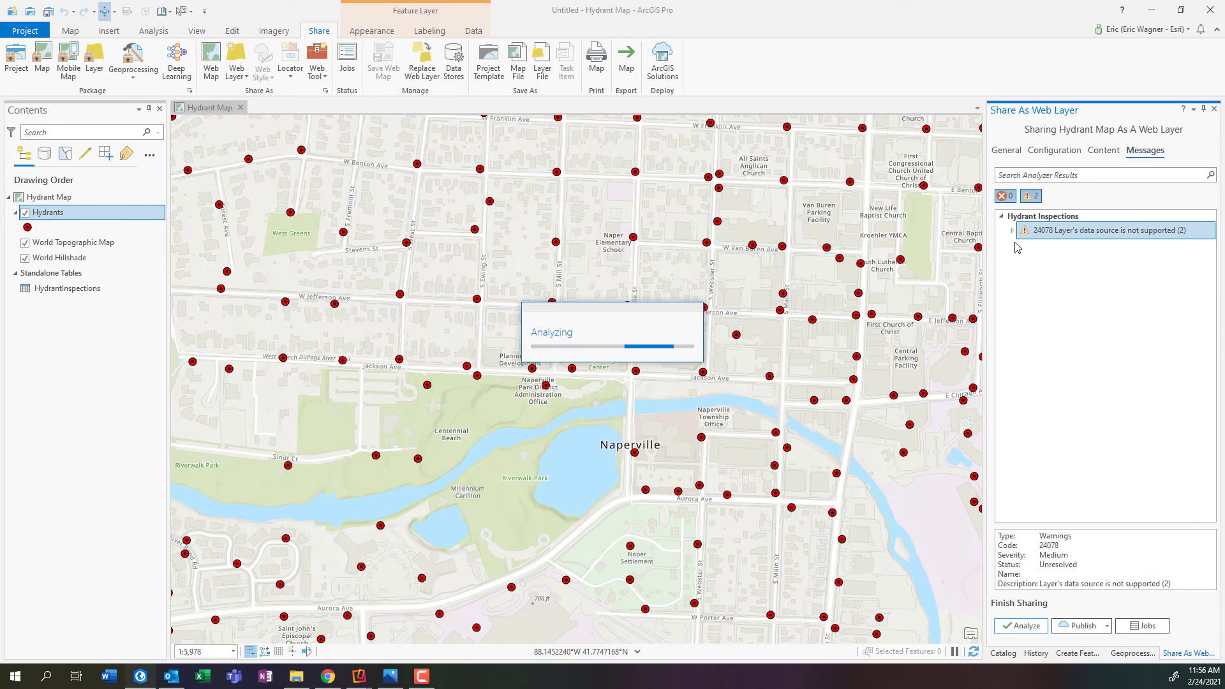
click(1012, 231)
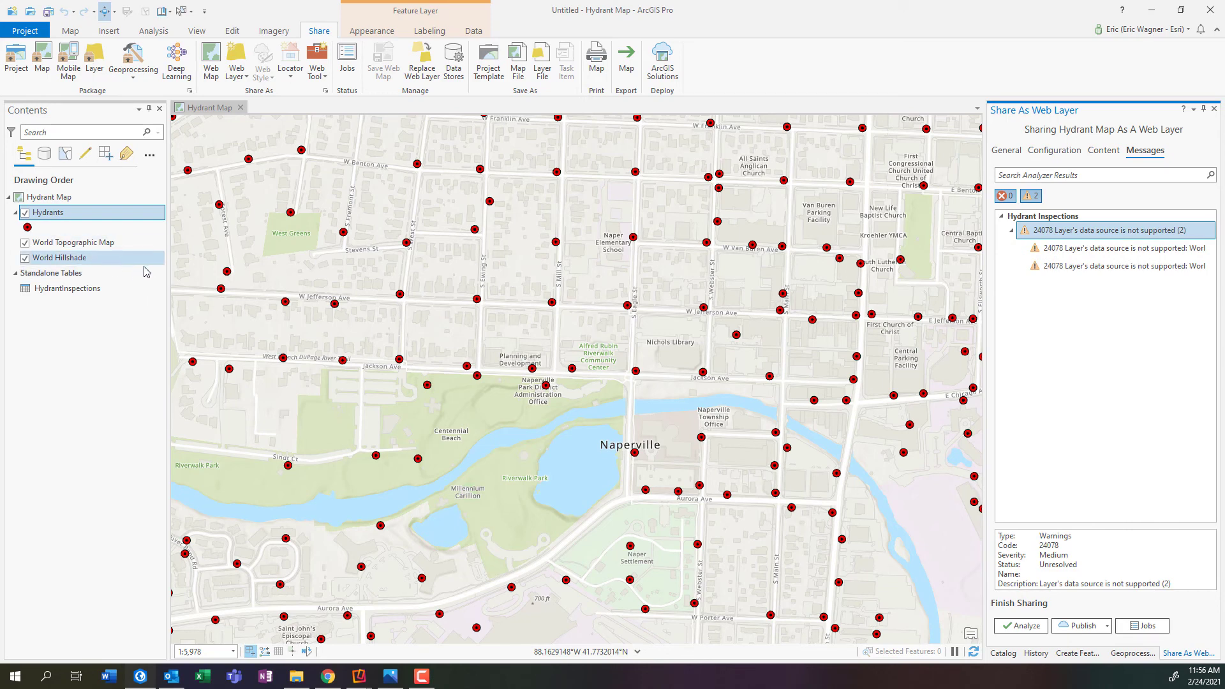
- Publish the Hydrant Inspections web layer from the Share As Web Layer pane
click(1072, 627)
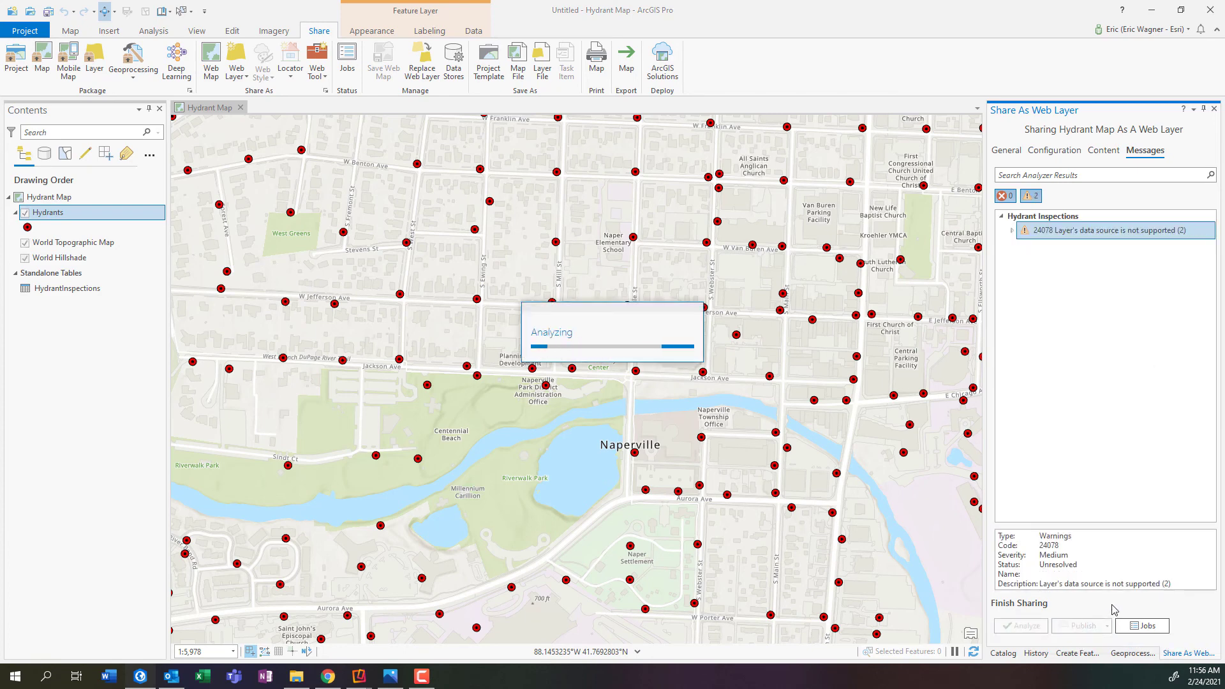